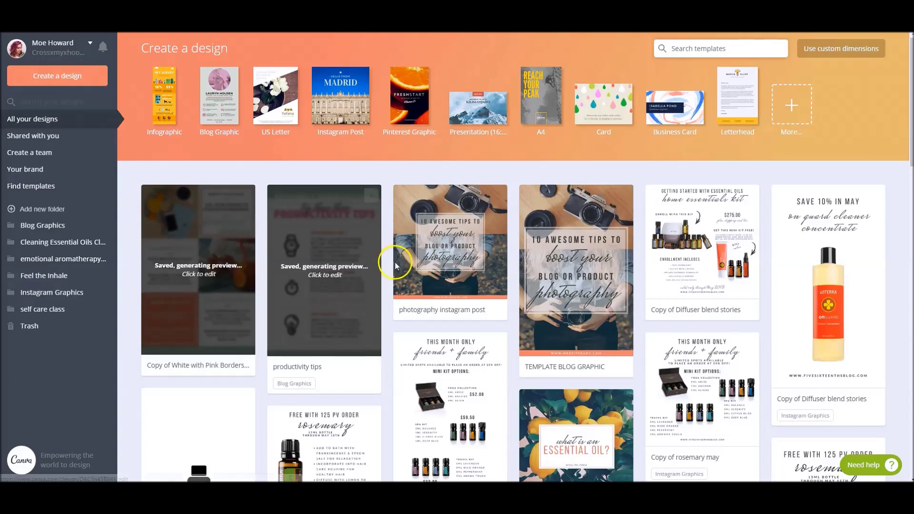
Go to Canva's template browser and open the Infographics category
{"action": "scroll", "coordinate": [399, 288], "scroll_direction": "down", "scroll_amount": 3}
{"action": "scroll", "coordinate": [399, 291], "scroll_direction": "up", "scroll_amount": 3}
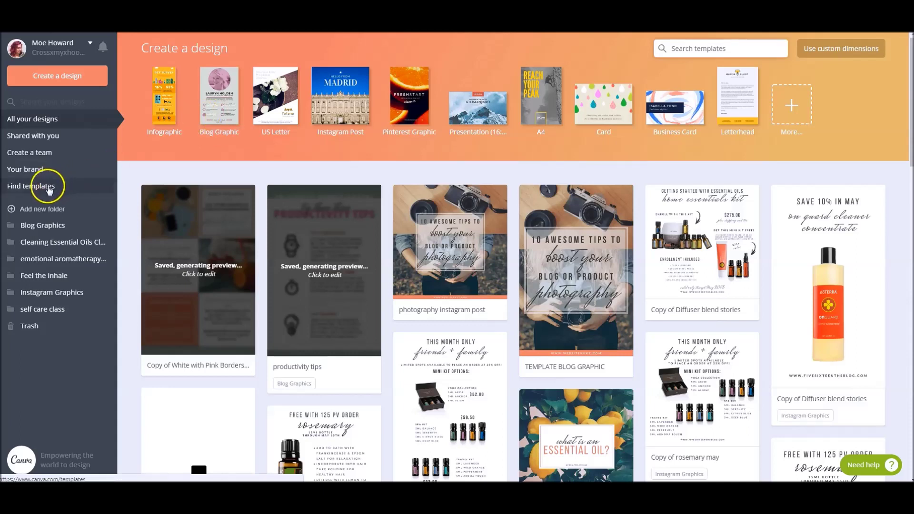
{"action": "left_click", "coordinate": [40, 189]}
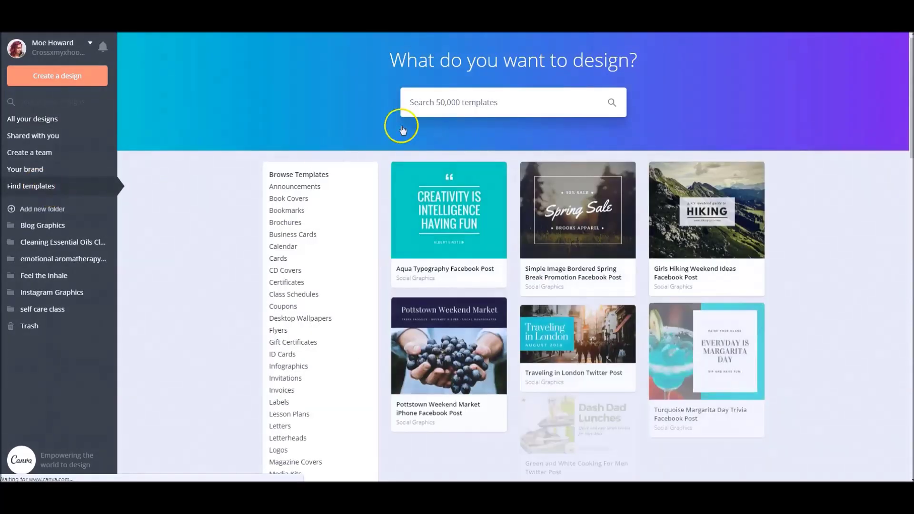
{"action": "left_click", "coordinate": [415, 111]}
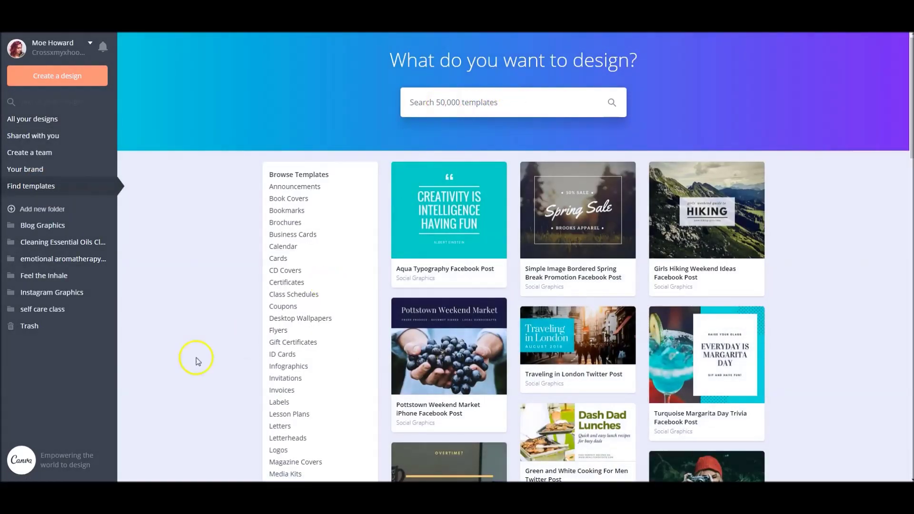
{"action": "scroll", "coordinate": [204, 359], "scroll_direction": "down", "scroll_amount": 1}
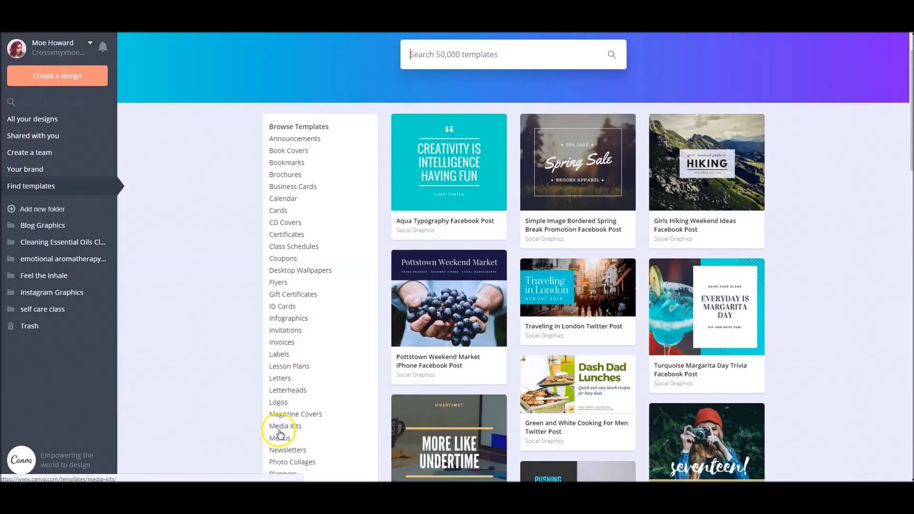
{"action": "scroll", "coordinate": [223, 390], "scroll_direction": "down", "scroll_amount": 1}
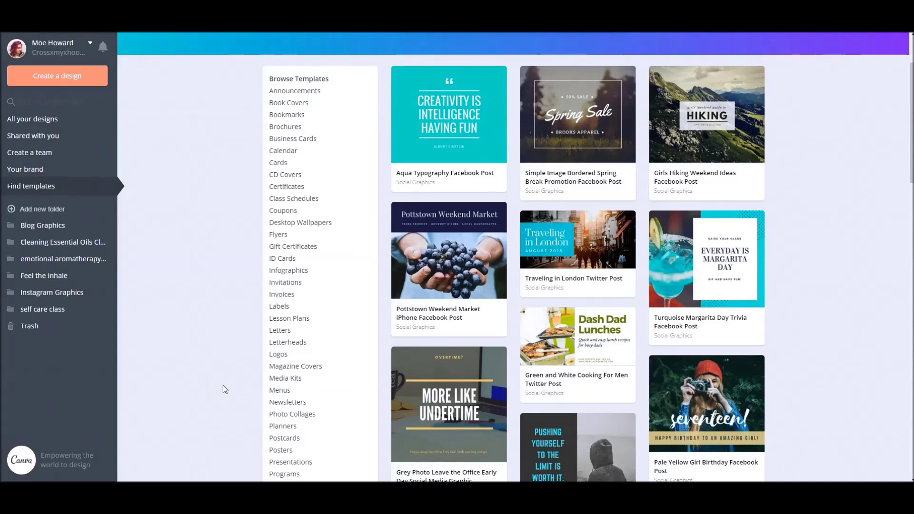
{"action": "scroll", "coordinate": [220, 419], "scroll_direction": "up", "scroll_amount": 1}
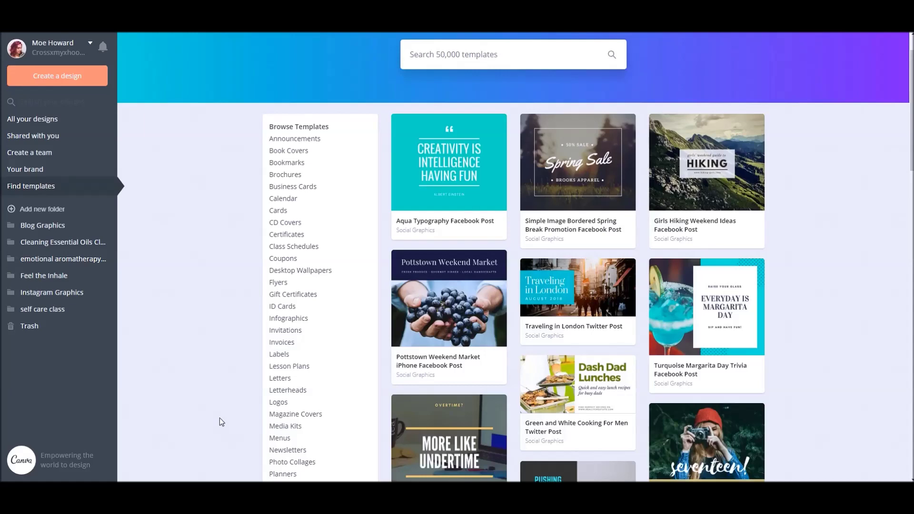
{"action": "left_click", "coordinate": [284, 318]}
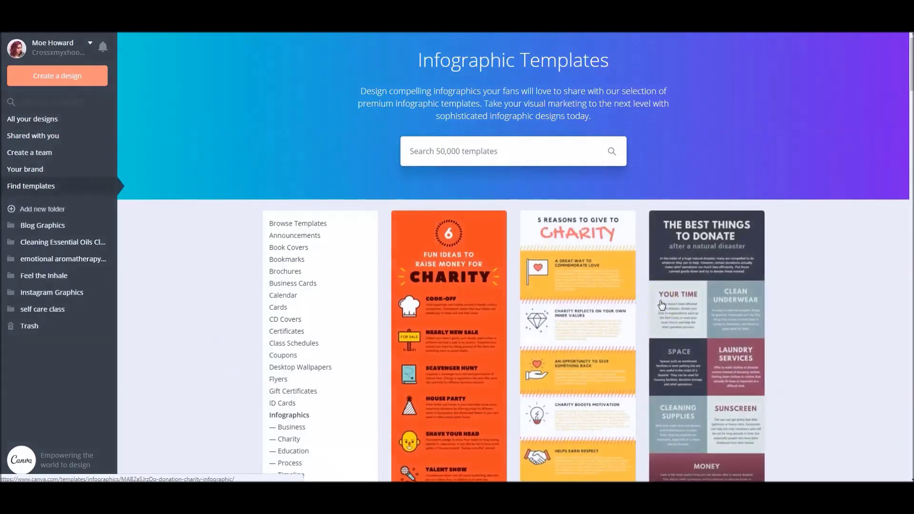
Look through the charity and healthy-lifestyle infographics, then move to the Media Kits category
{"action": "scroll", "coordinate": [662, 305], "scroll_direction": "down", "scroll_amount": 2}
{"action": "scroll", "coordinate": [662, 305], "scroll_direction": "down", "scroll_amount": 4}
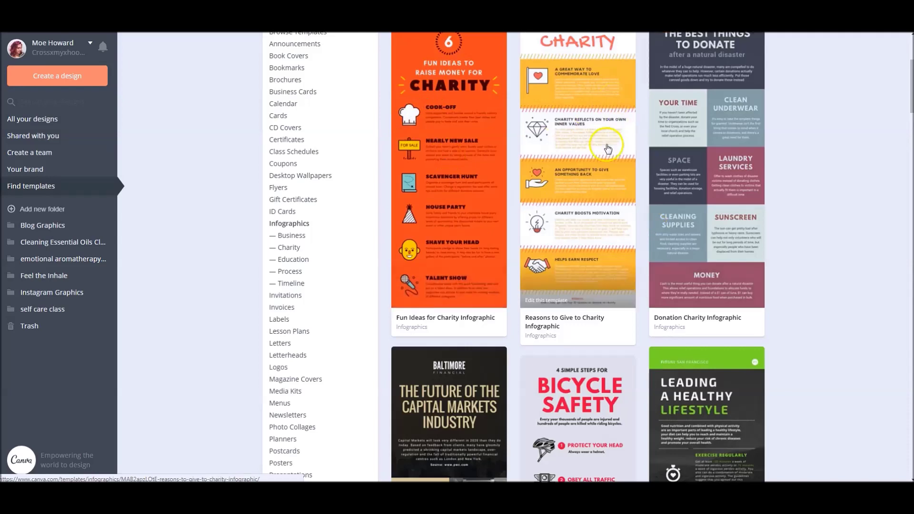
{"action": "scroll", "coordinate": [599, 209], "scroll_direction": "up", "scroll_amount": 1}
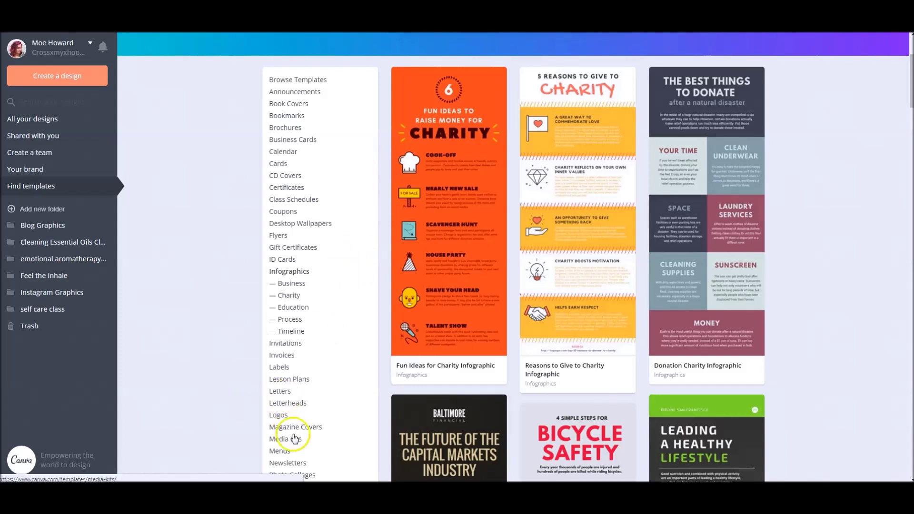
{"action": "left_click", "coordinate": [295, 440]}
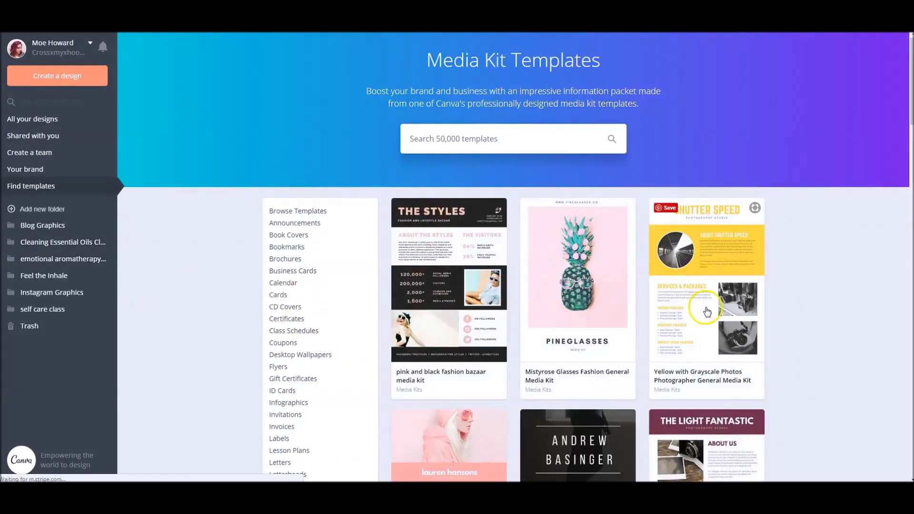
Scroll down through the Media Kits template results
{"action": "scroll", "coordinate": [707, 312], "scroll_direction": "down", "scroll_amount": 1}
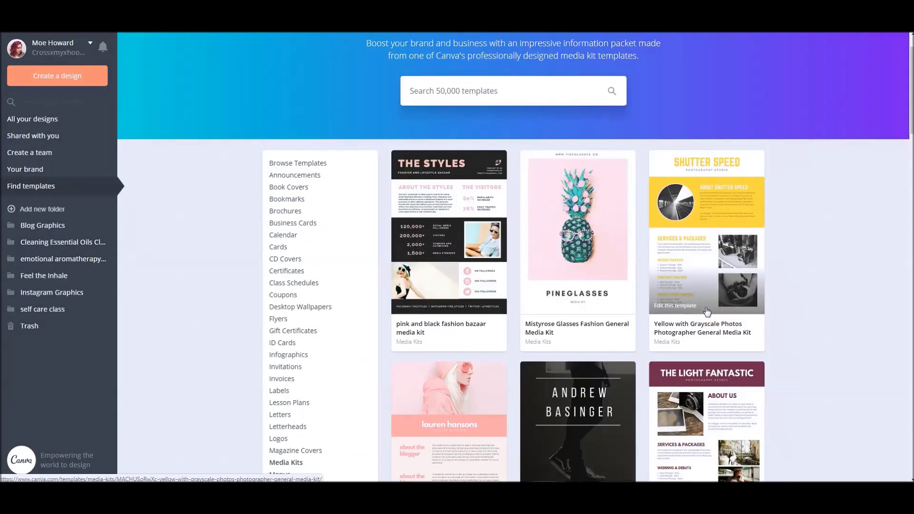
{"action": "scroll", "coordinate": [707, 312], "scroll_direction": "down", "scroll_amount": 3}
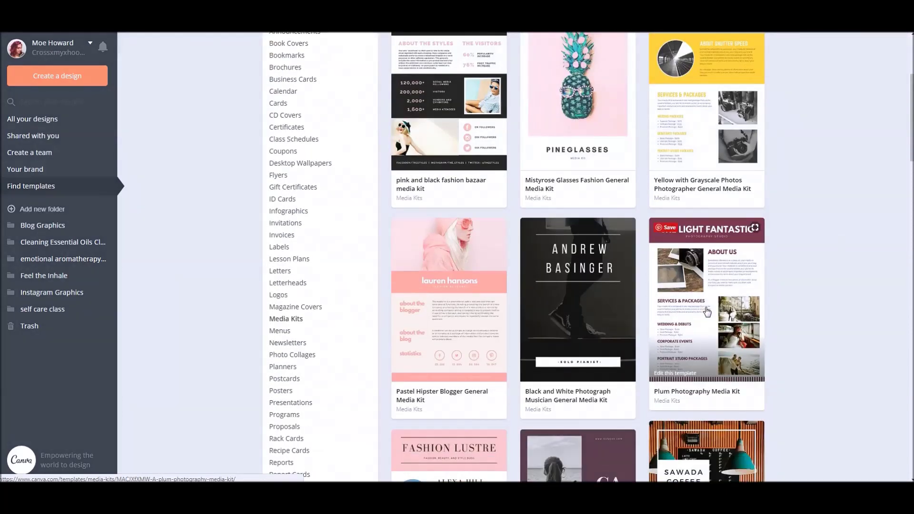
{"action": "scroll", "coordinate": [707, 312], "scroll_direction": "down", "scroll_amount": 3}
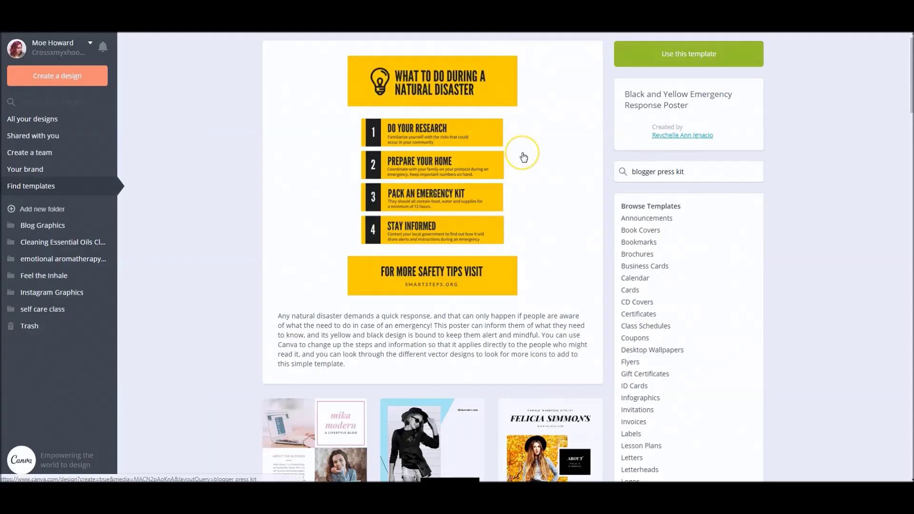
Open the Black and Yellow Emergency Response Poster template in the editor
{"action": "left_click", "coordinate": [508, 158]}
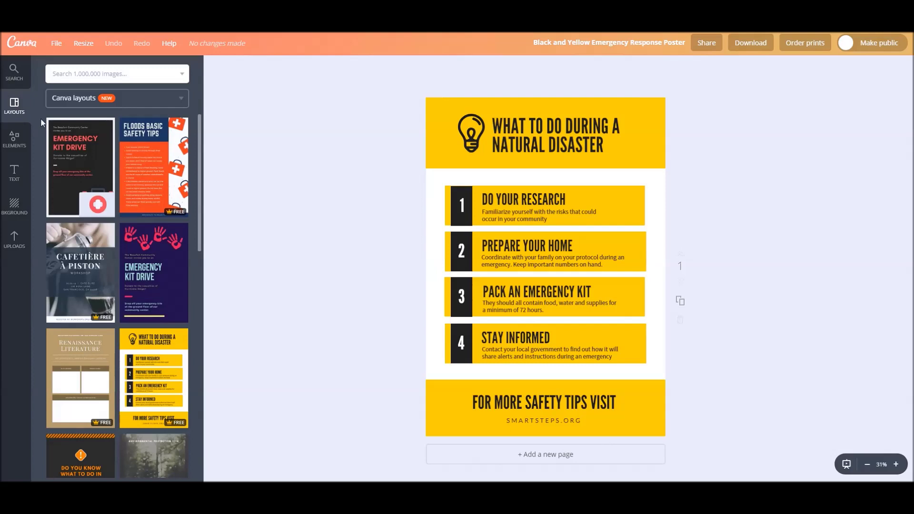
Turn the poster background to the pink brand colour
{"action": "left_click", "coordinate": [430, 144]}
{"action": "left_click", "coordinate": [215, 67]}
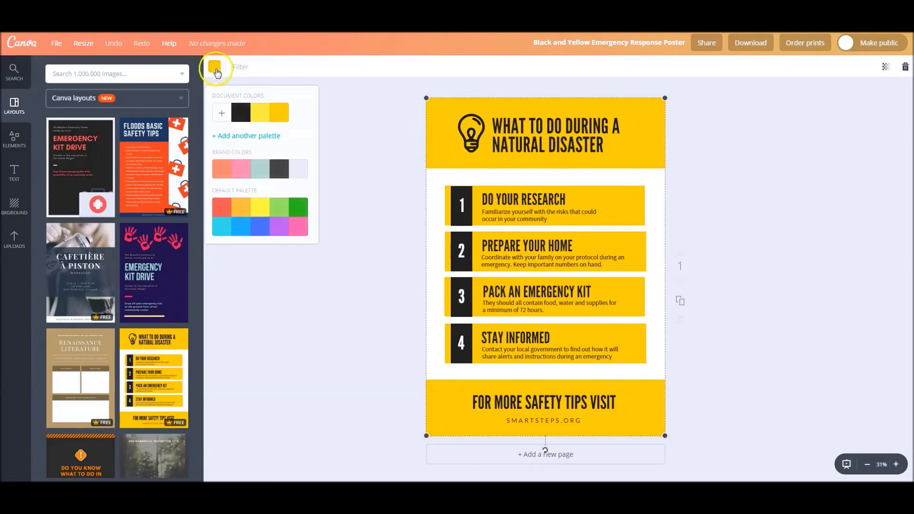
{"action": "left_click", "coordinate": [242, 170]}
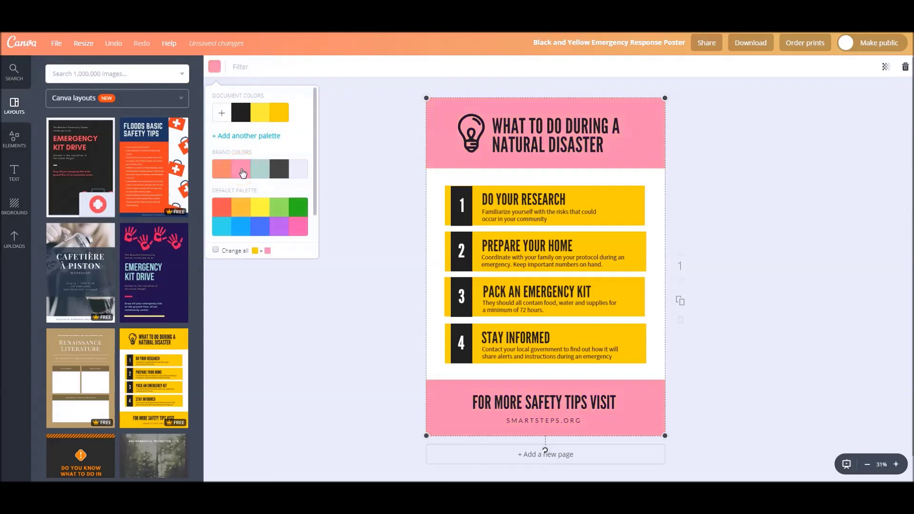
{"action": "left_click", "coordinate": [653, 198]}
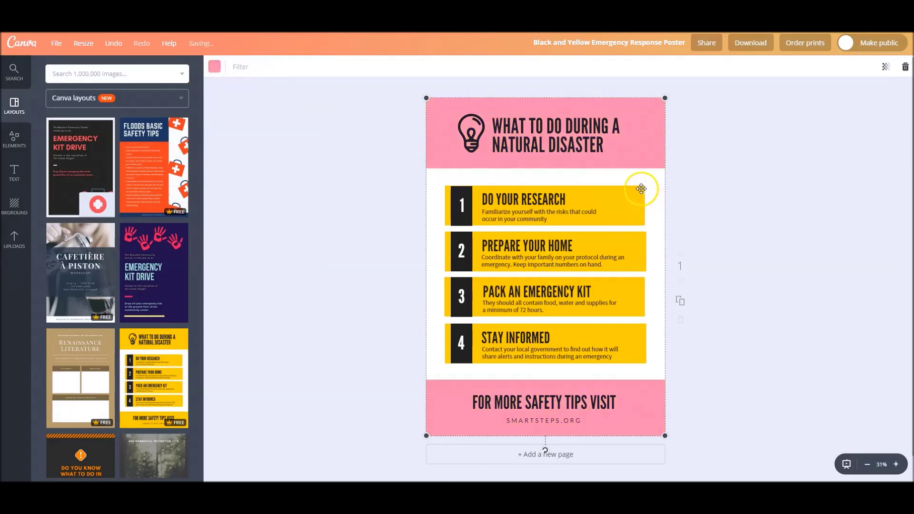
Recolour the first step box sage green and apply it to all four boxes
{"action": "left_click", "coordinate": [641, 189]}
{"action": "left_click", "coordinate": [215, 68]}
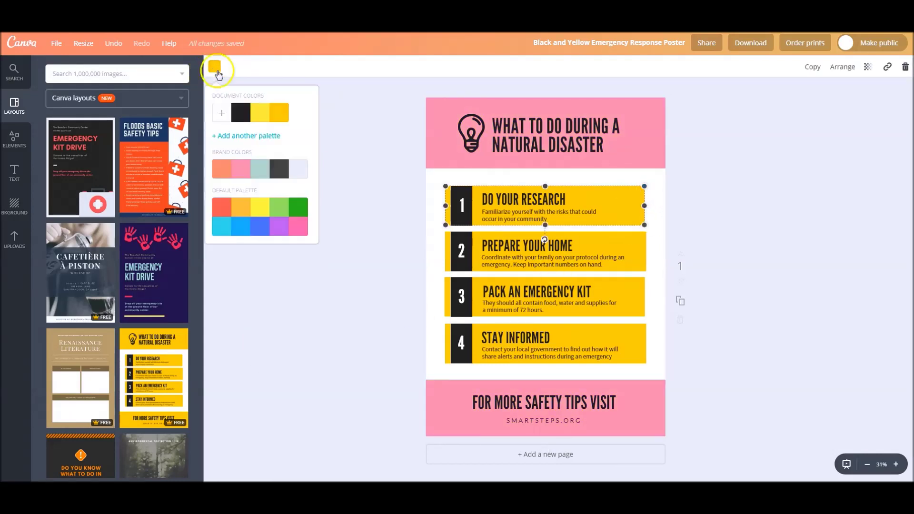
{"action": "left_click", "coordinate": [260, 169]}
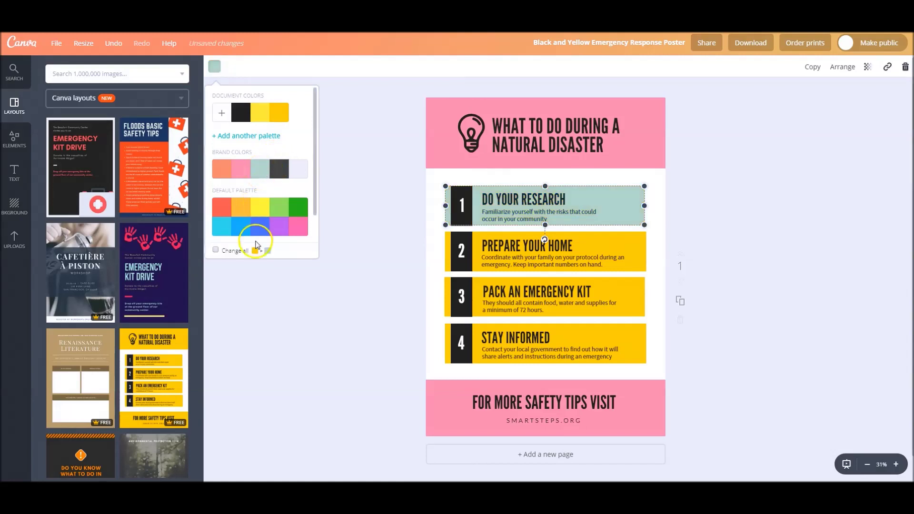
{"action": "left_click", "coordinate": [216, 250]}
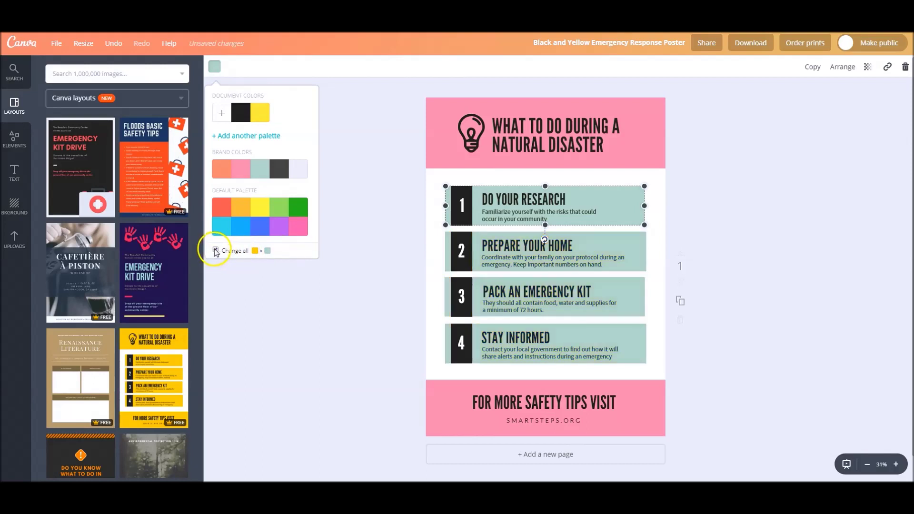
{"action": "left_click", "coordinate": [312, 362]}
{"action": "left_click", "coordinate": [515, 148]}
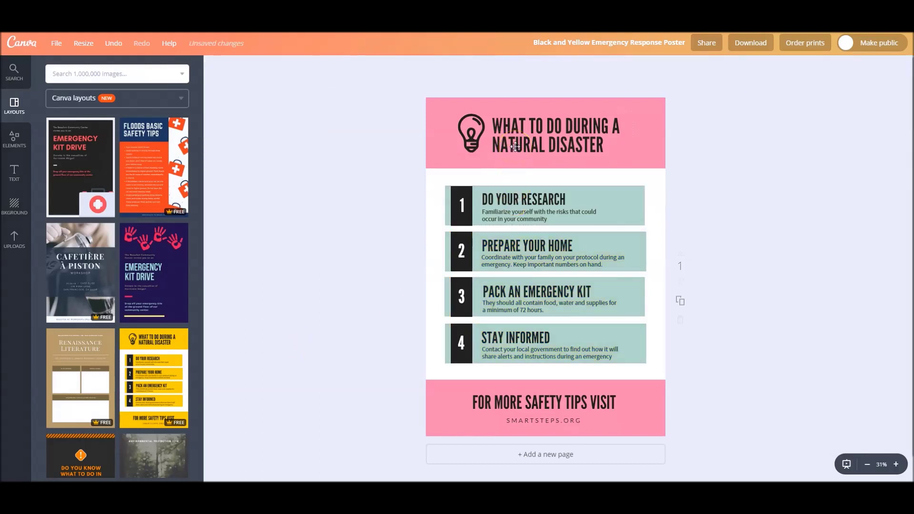
Ungroup the title from the lightbulb icon, removing an accidental duplicate group
{"action": "left_click", "coordinate": [520, 130]}
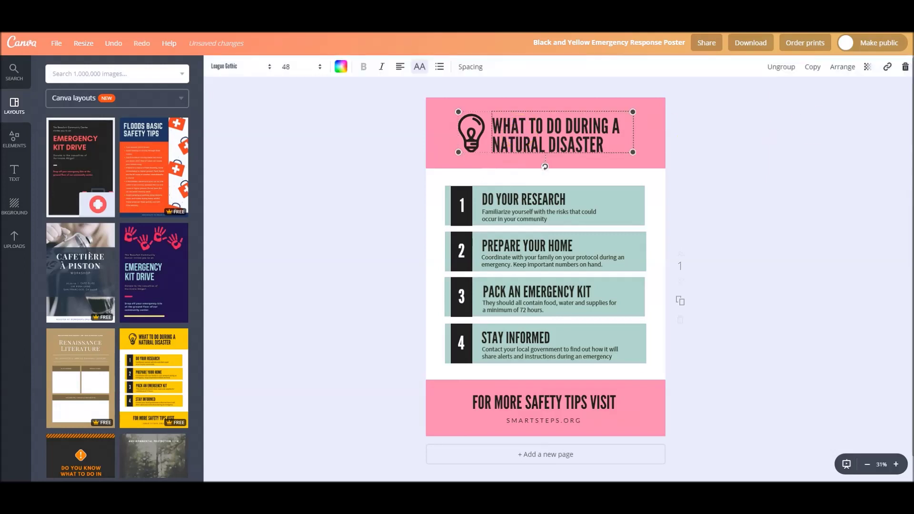
{"action": "left_click", "coordinate": [818, 66]}
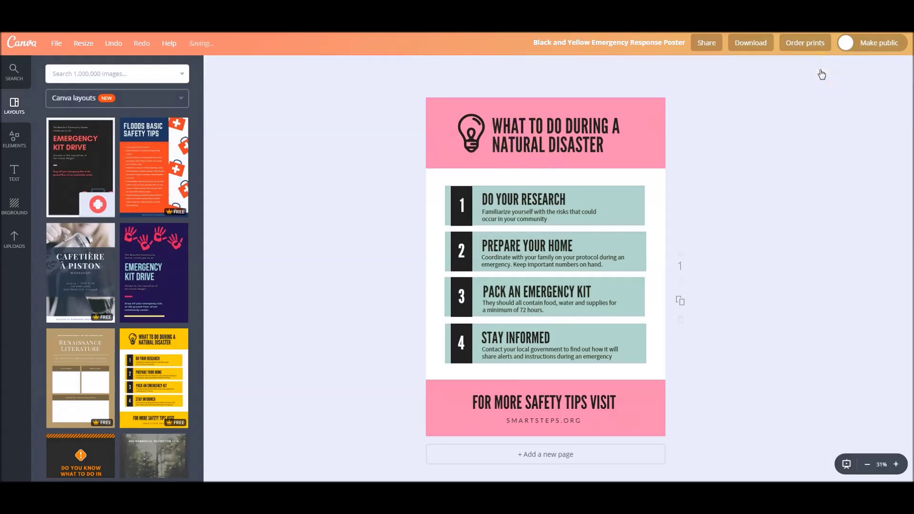
{"action": "left_click", "coordinate": [905, 67]}
{"action": "left_click", "coordinate": [874, 111]}
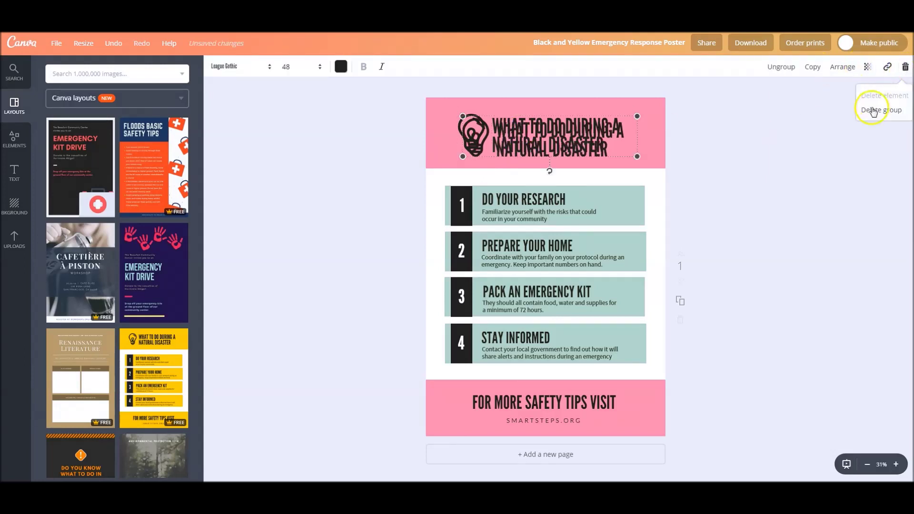
{"action": "left_click", "coordinate": [562, 129]}
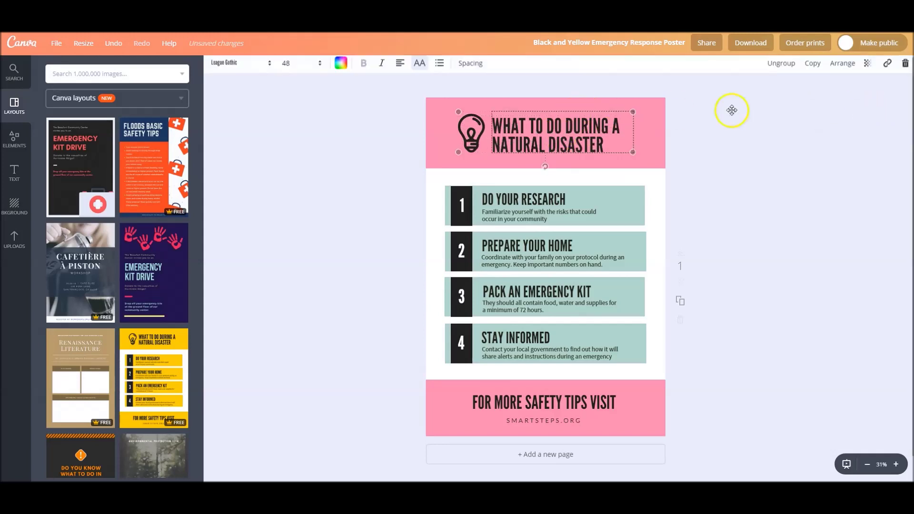
{"action": "left_click", "coordinate": [780, 64]}
{"action": "left_click", "coordinate": [756, 186]}
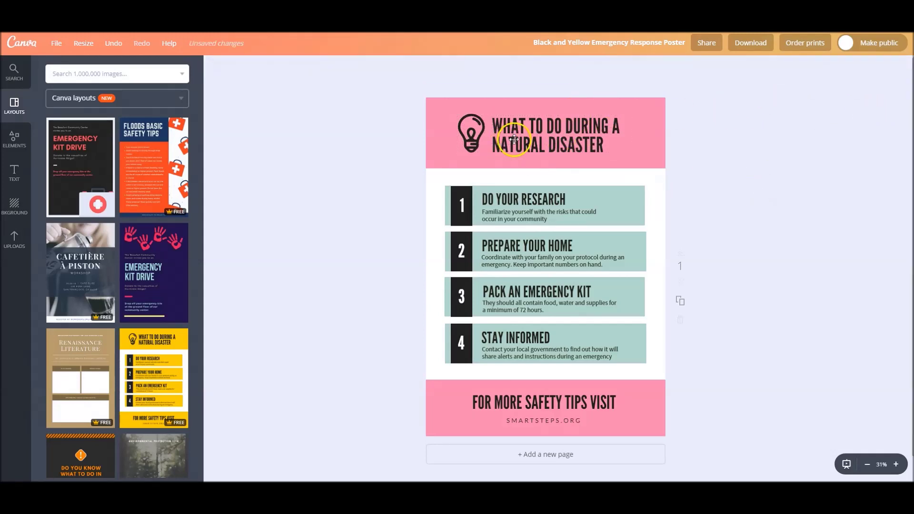
Make the title text dark grey in Bebas Neue Cyrillic
{"action": "left_click", "coordinate": [515, 139]}
{"action": "left_click", "coordinate": [341, 66]}
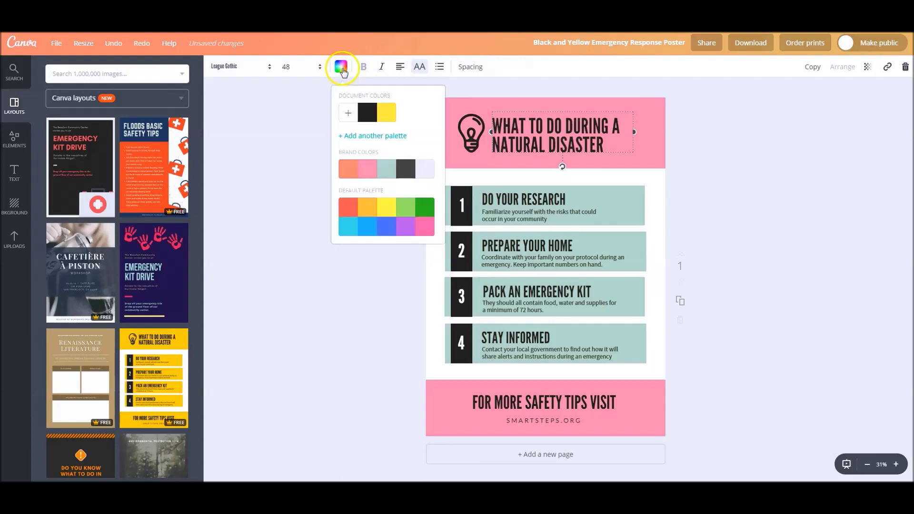
{"action": "left_click", "coordinate": [406, 169]}
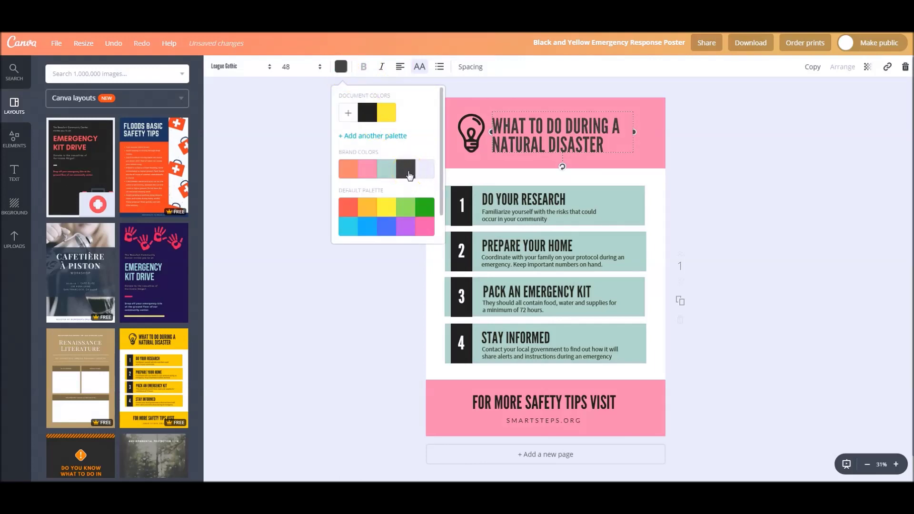
{"action": "left_click", "coordinate": [241, 71]}
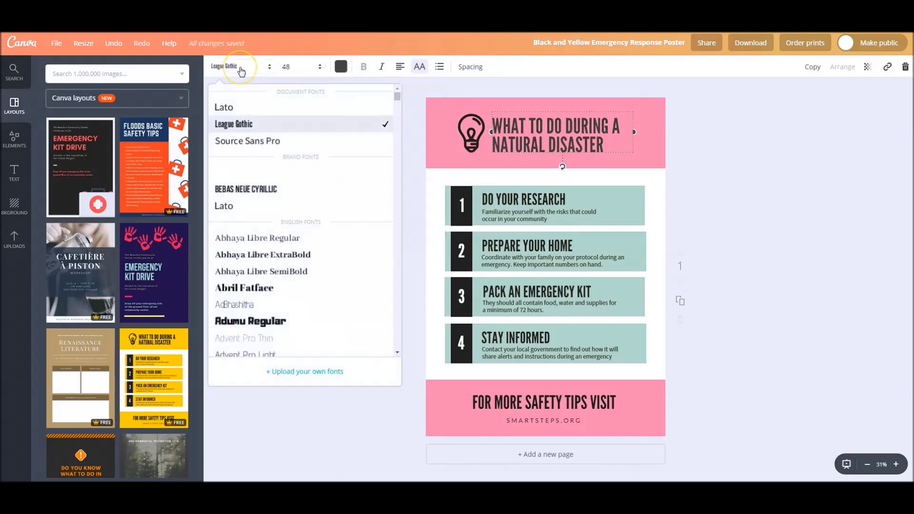
{"action": "left_click", "coordinate": [252, 196]}
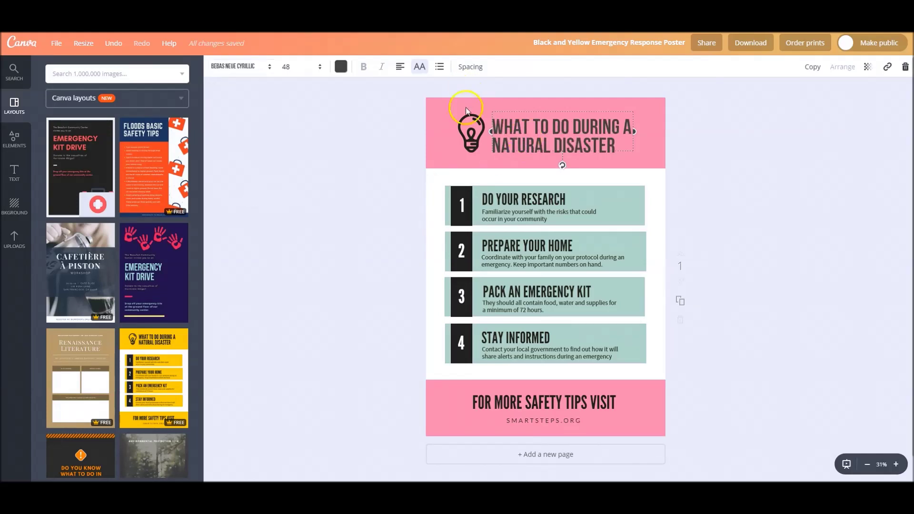
Delete the lightbulb icon from the pink header
{"action": "left_click", "coordinate": [471, 133]}
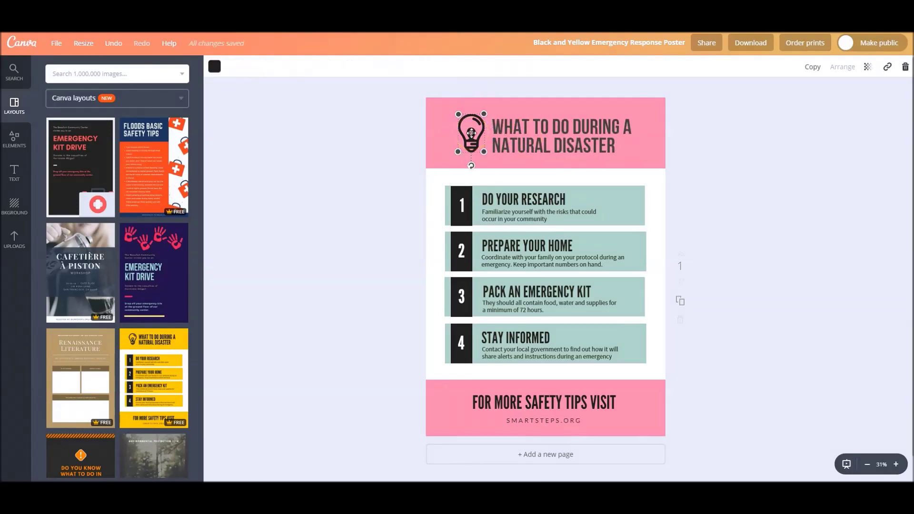
{"action": "key", "text": "Delete"}
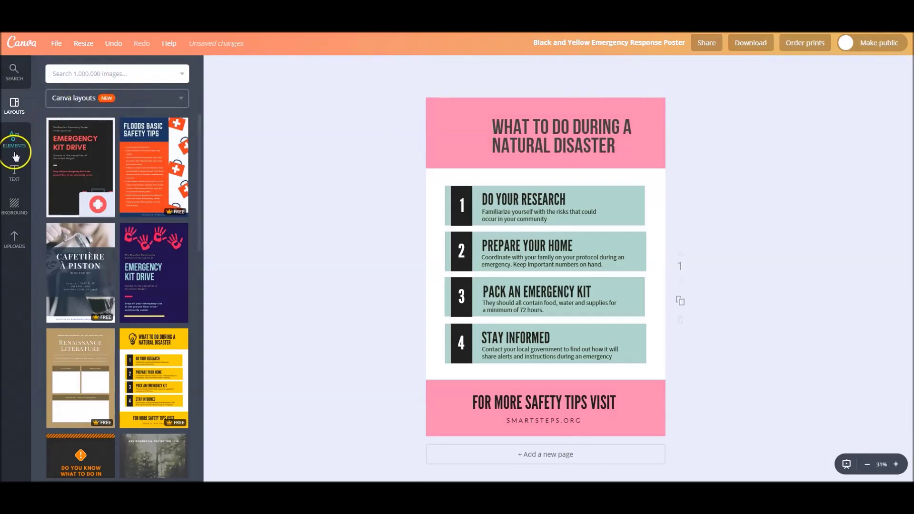
{"action": "left_click", "coordinate": [16, 156]}
Search illustrations for 'pencil' and add the grey pencil to the poster
{"action": "left_click", "coordinate": [169, 180]}
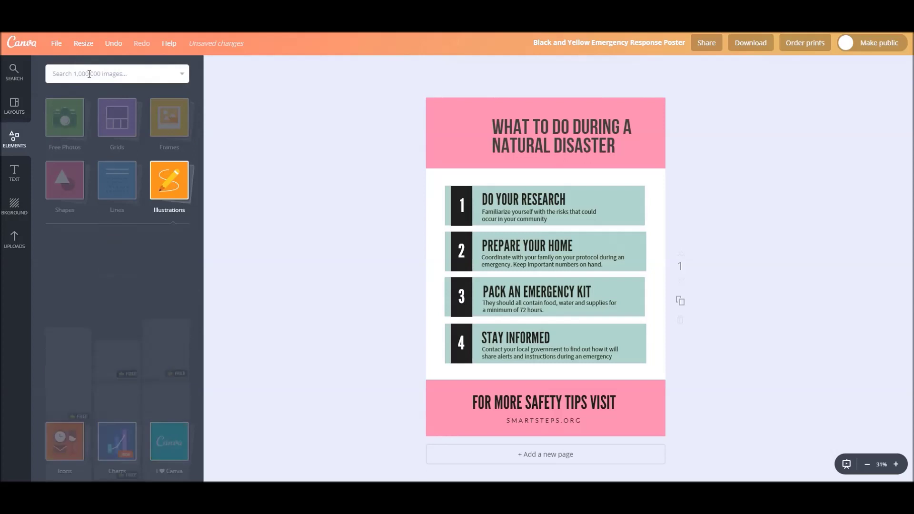
{"action": "left_click", "coordinate": [89, 74]}
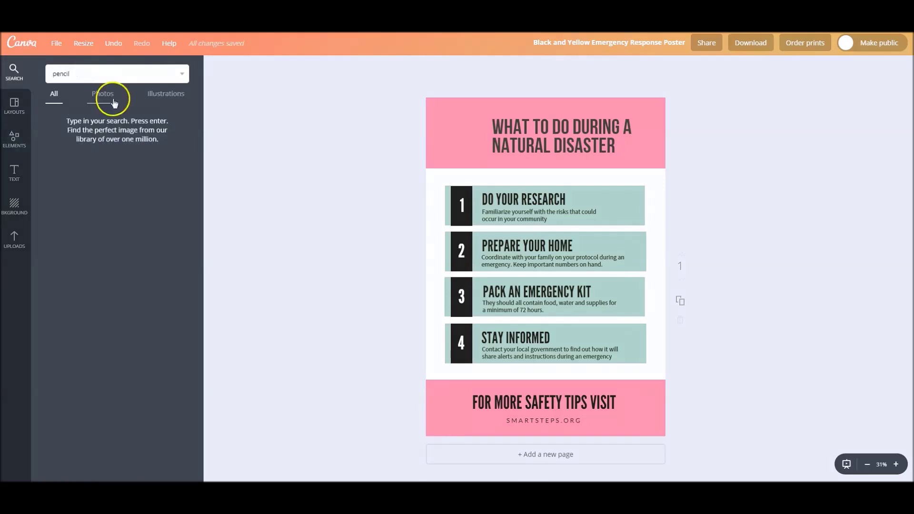
{"action": "left_click", "coordinate": [165, 93]}
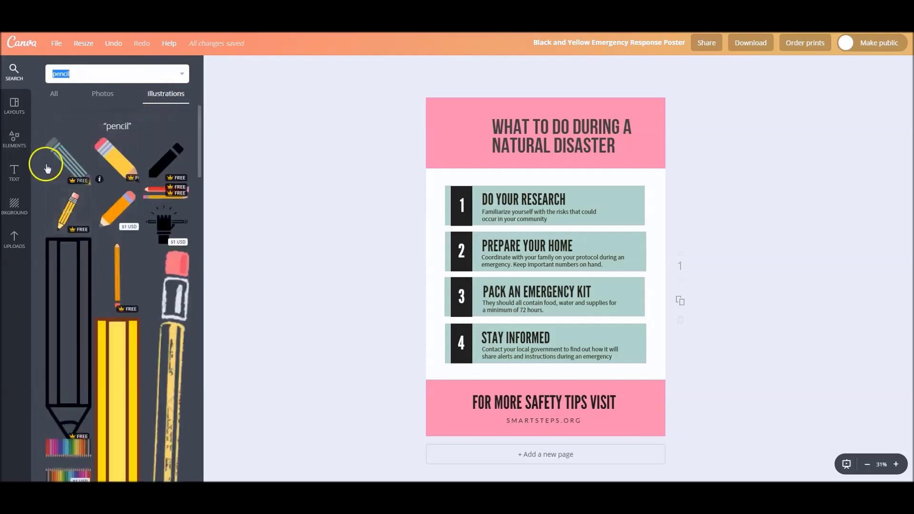
{"action": "left_click", "coordinate": [172, 155]}
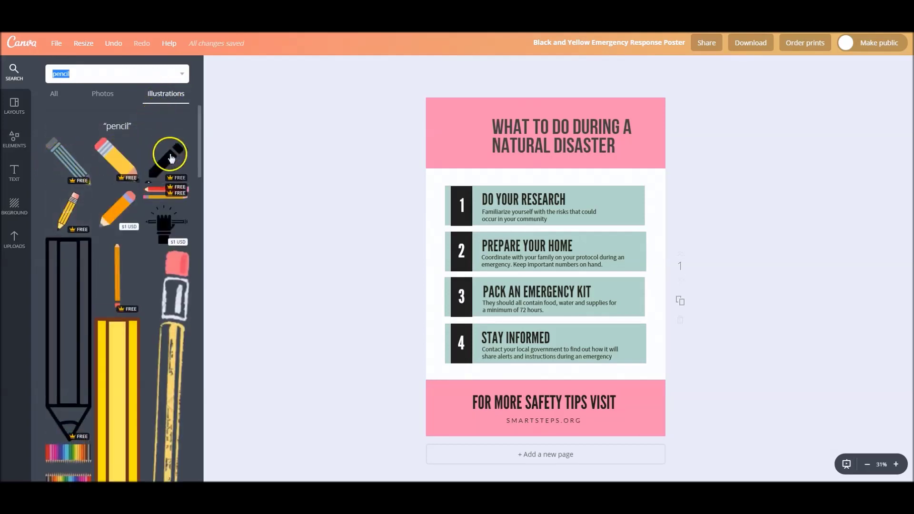
{"action": "left_click", "coordinate": [65, 156]}
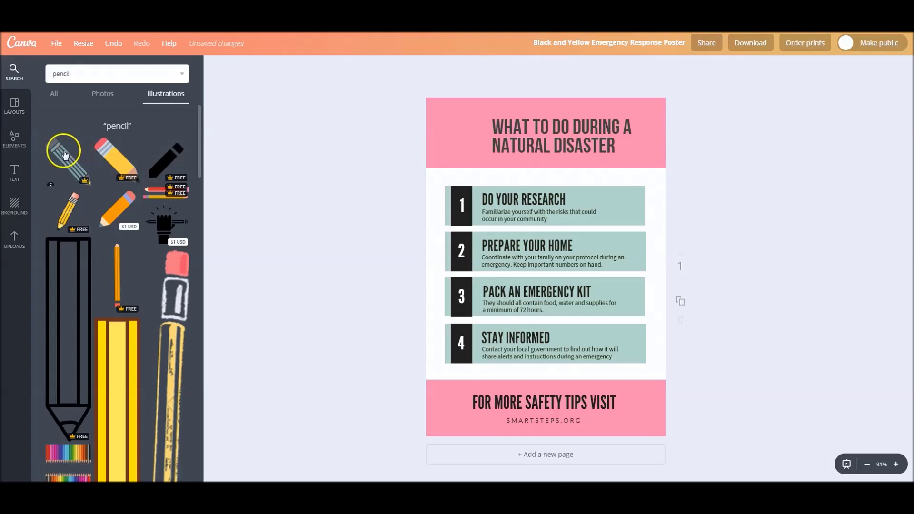
{"action": "left_click", "coordinate": [215, 66]}
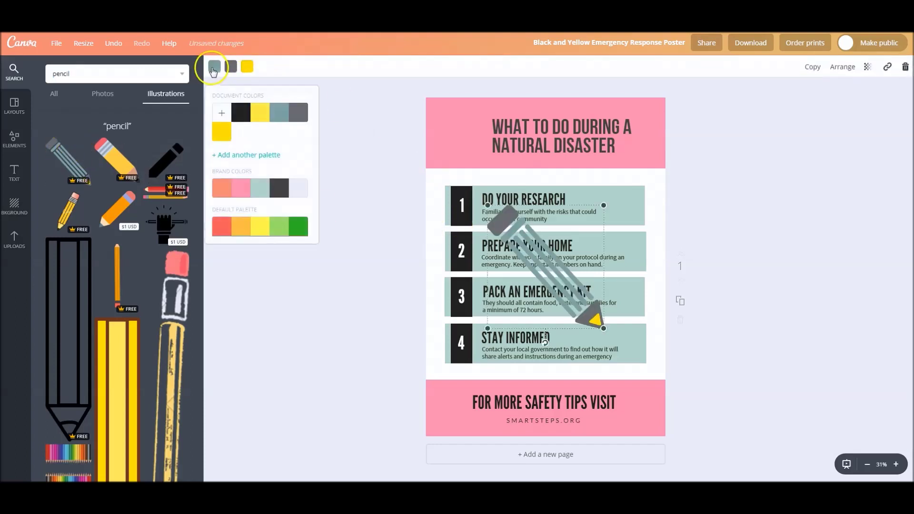
Colour the pencil dark with a pink tip, shrink it and place it beside the title
{"action": "left_click", "coordinate": [281, 192]}
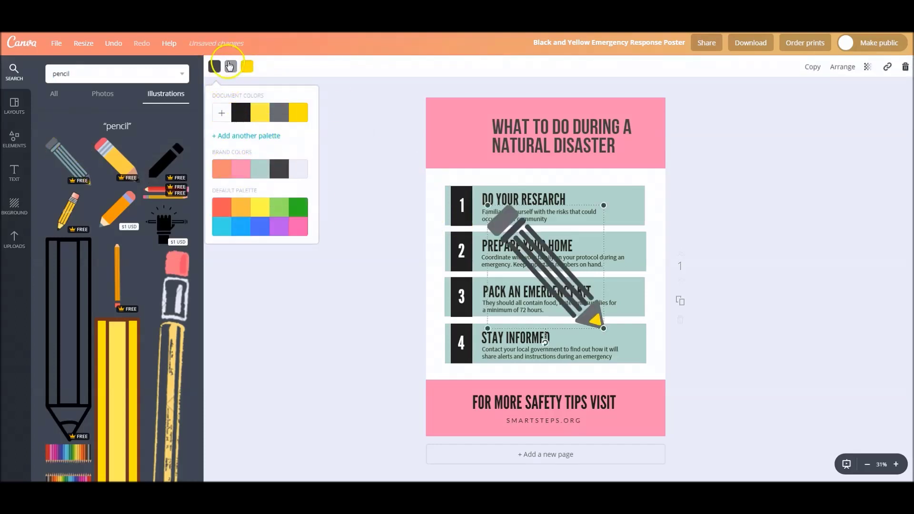
{"action": "left_click", "coordinate": [294, 177]}
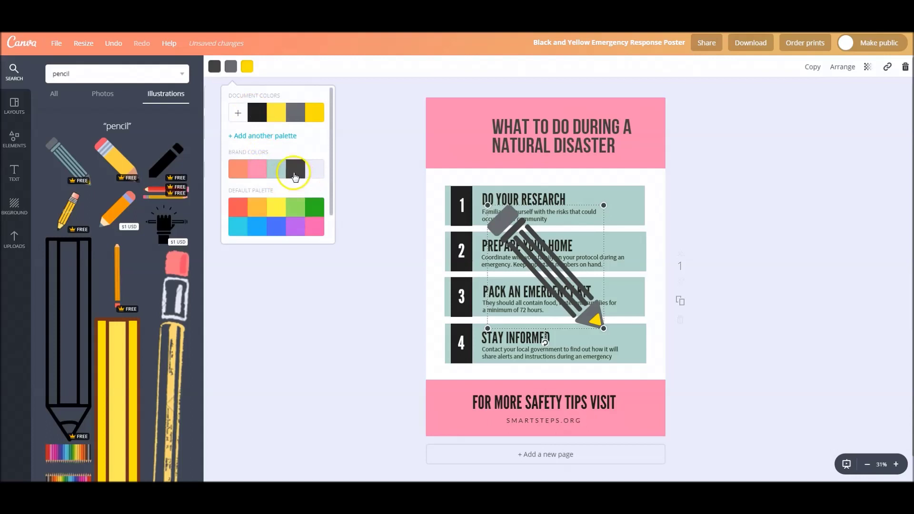
{"action": "left_click", "coordinate": [233, 67]}
{"action": "left_click", "coordinate": [274, 170]}
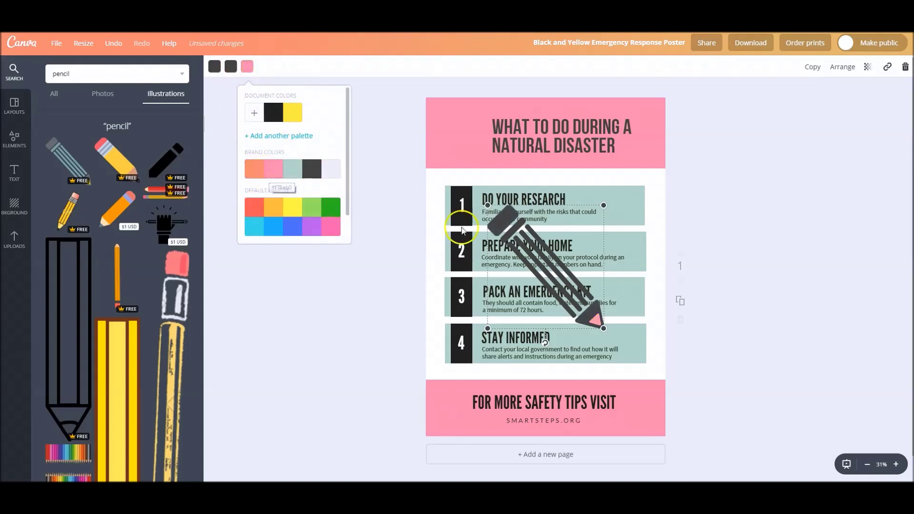
{"action": "mouse_move", "coordinate": [591, 314]}
{"action": "left_mouse_down"}
{"action": "mouse_move", "coordinate": [521, 265]}
{"action": "mouse_move", "coordinate": [506, 206]}
{"action": "mouse_move", "coordinate": [463, 130]}
{"action": "mouse_move", "coordinate": [472, 138]}
{"action": "left_mouse_up"}
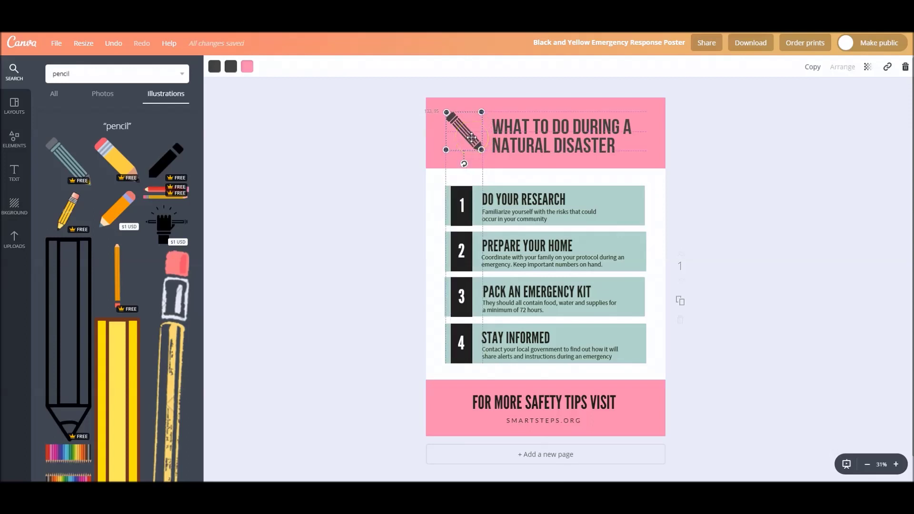
{"action": "left_click_drag", "start_coordinate": [471, 139], "coordinate": [472, 138]}
Set the title's line height to 1
{"action": "left_click", "coordinate": [565, 129]}
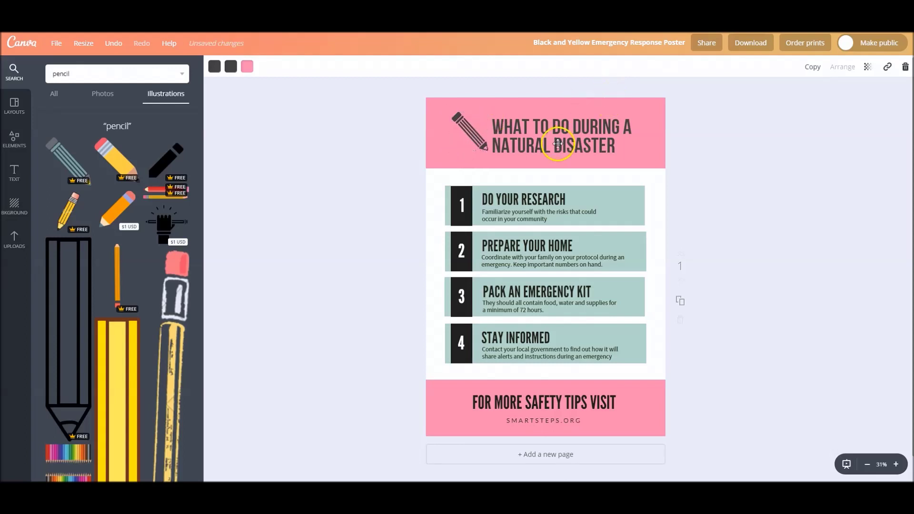
{"action": "left_click", "coordinate": [471, 67]}
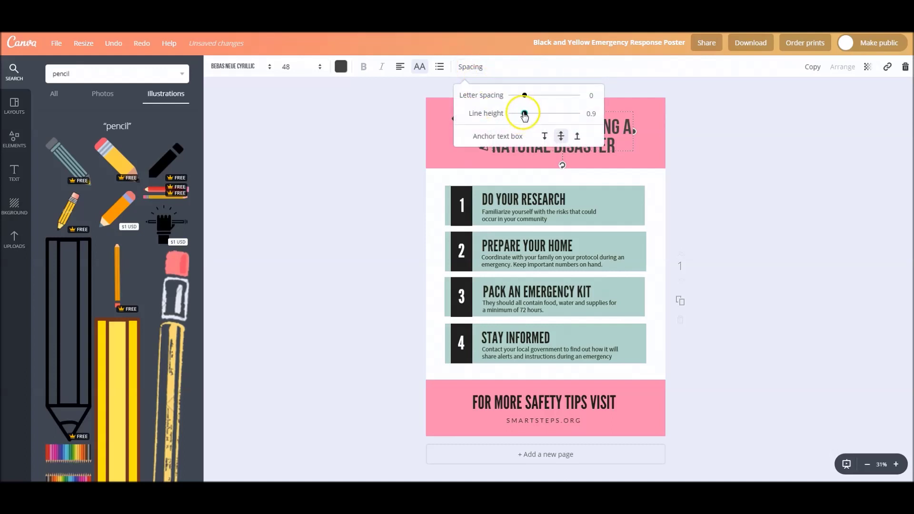
{"action": "left_click_drag", "start_coordinate": [525, 115], "coordinate": [523, 116]}
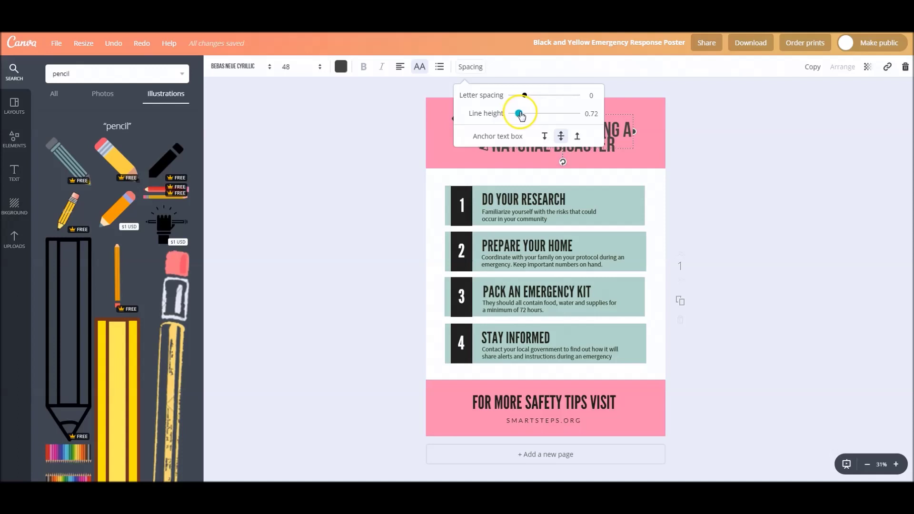
{"action": "left_click_drag", "start_coordinate": [522, 115], "coordinate": [524, 114]}
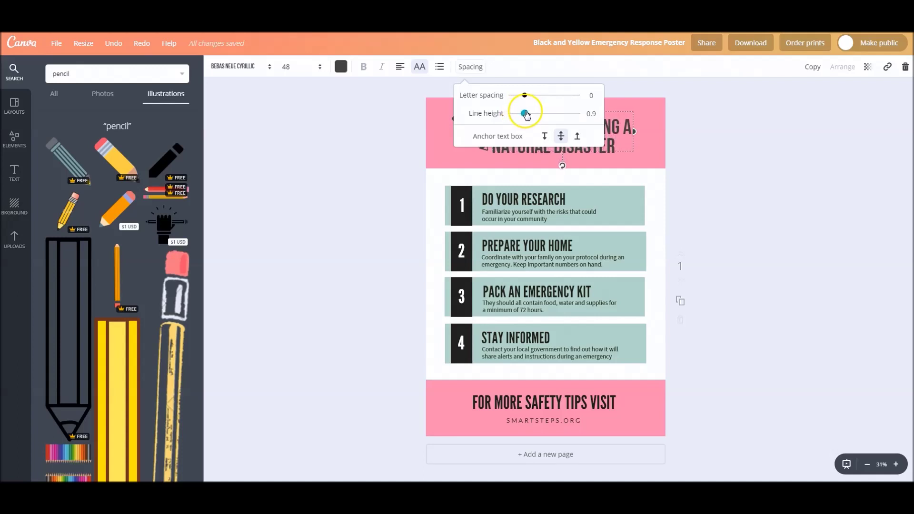
{"action": "left_click_drag", "start_coordinate": [529, 113], "coordinate": [528, 113]}
{"action": "left_click", "coordinate": [623, 143]}
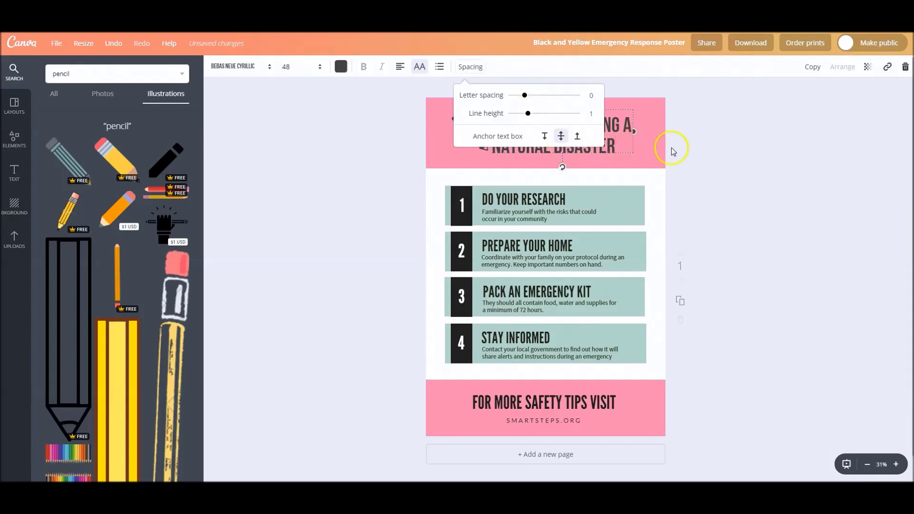
{"action": "left_click", "coordinate": [562, 146]}
Replace the title text with 'WHAT TO JOURNAL ABOUT'
{"action": "triple_click", "coordinate": [561, 146]}
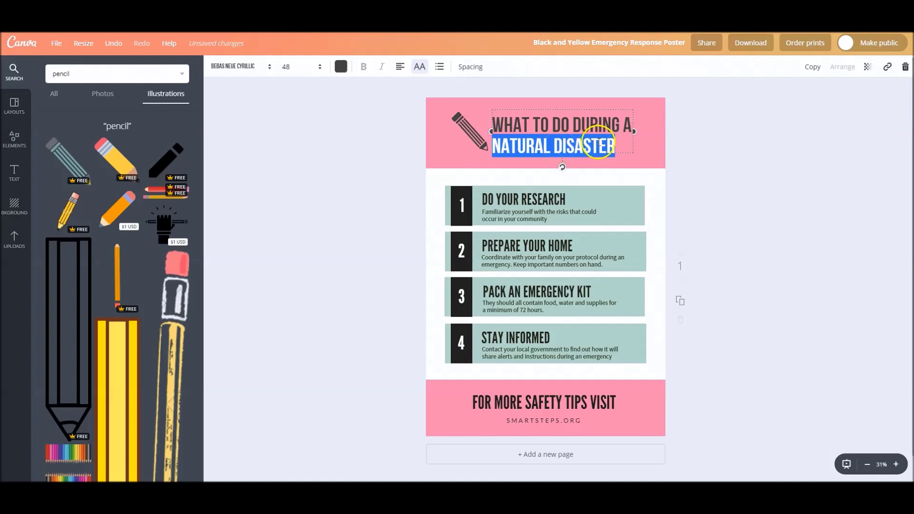
{"action": "left_click_drag", "start_coordinate": [615, 145], "coordinate": [498, 125]}
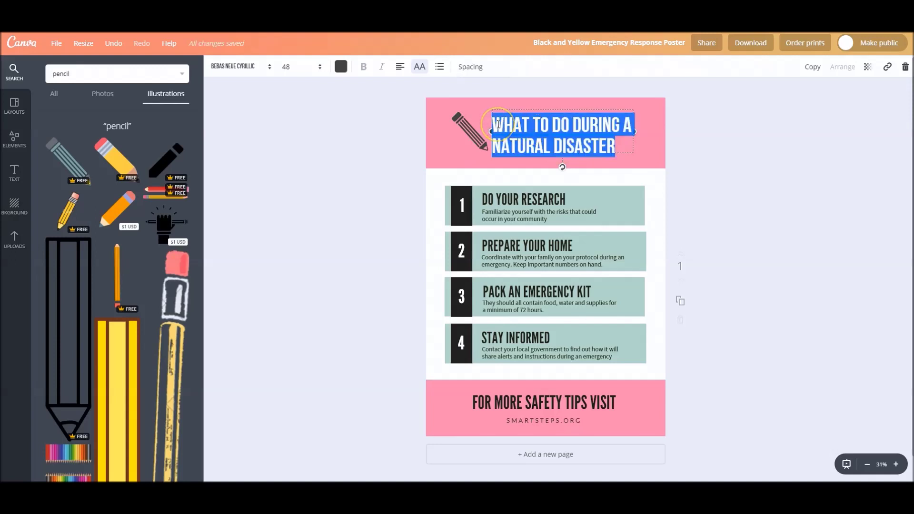
{"action": "key", "text": "BackSpace"}
{"action": "type", "text": "WHAT TO J"}
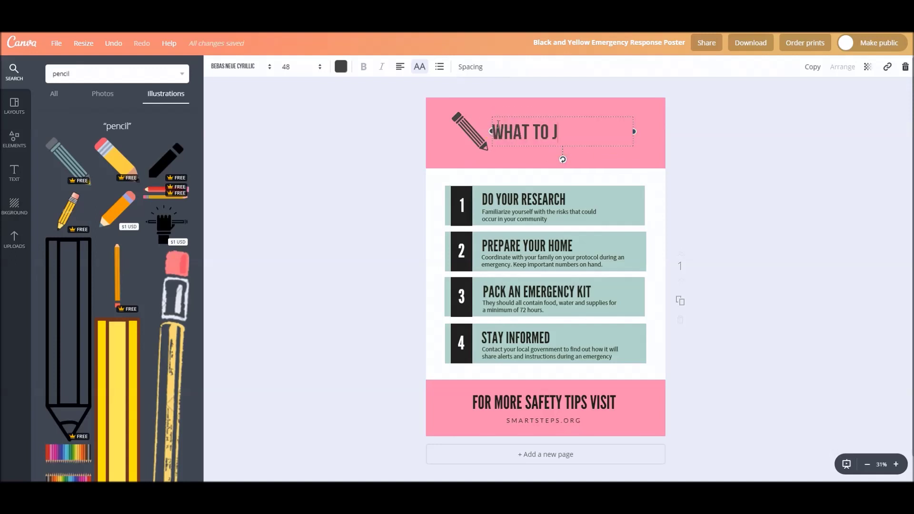
{"action": "type", "text": "OURNAL ABOUT EVERY DAY"}
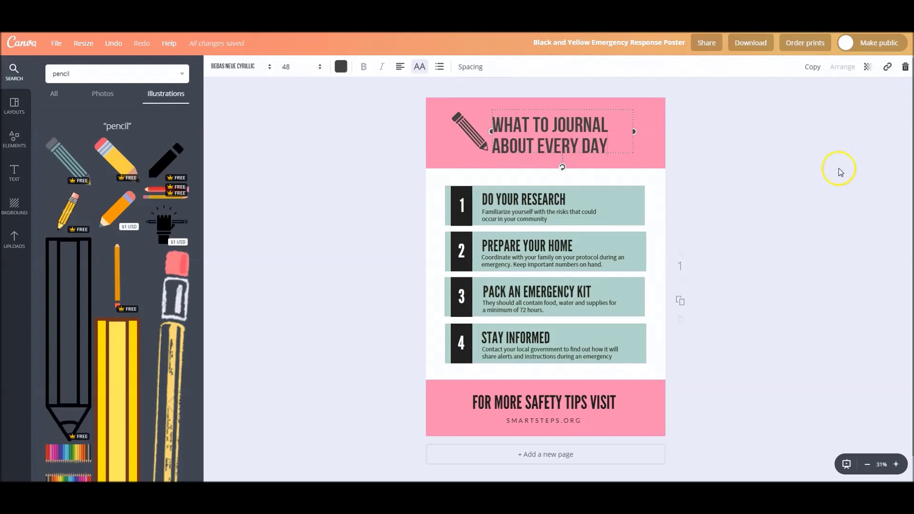
Narrow the title box and centre the pencil and title together in the header
{"action": "left_click", "coordinate": [605, 169]}
{"action": "left_click_drag", "start_coordinate": [482, 144], "coordinate": [476, 140]}
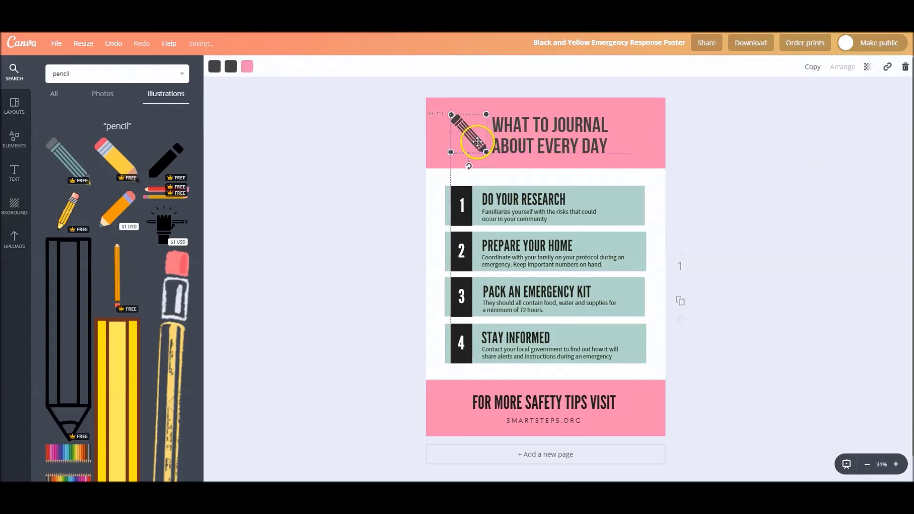
{"action": "left_click", "coordinate": [577, 138]}
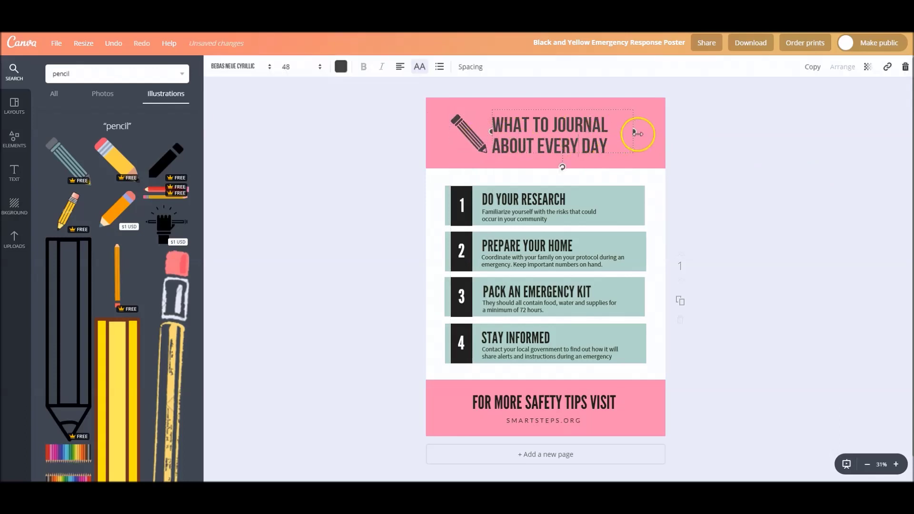
{"action": "left_click_drag", "start_coordinate": [634, 132], "coordinate": [610, 132]}
{"action": "left_click", "coordinate": [473, 140], "text": "shift"}
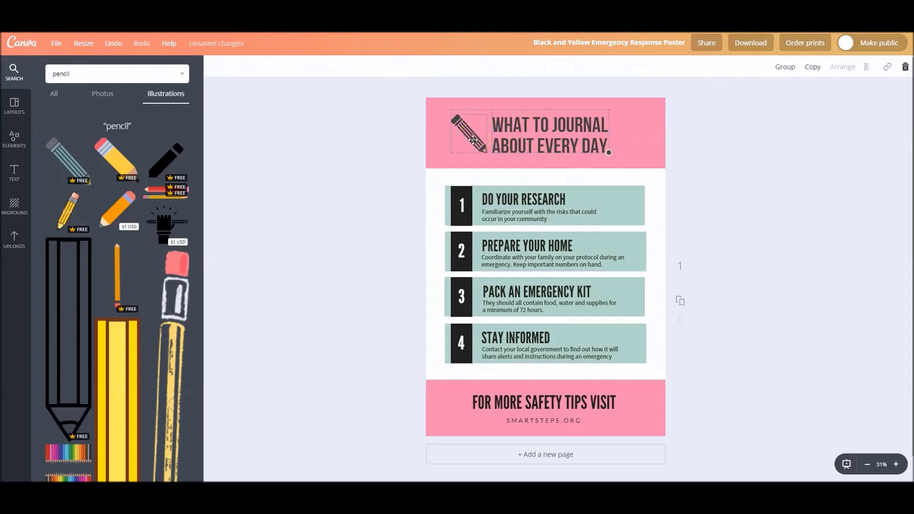
{"action": "left_click_drag", "start_coordinate": [475, 140], "coordinate": [489, 141]}
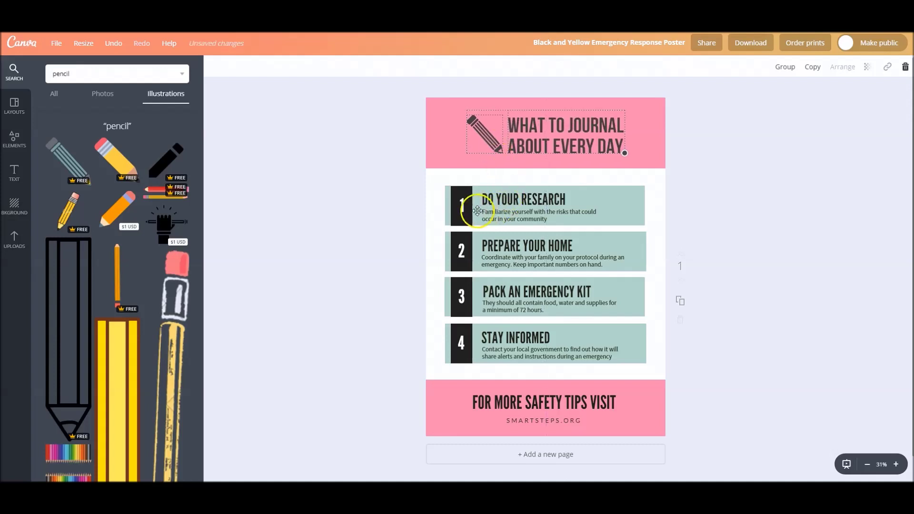
{"action": "left_click", "coordinate": [452, 220]}
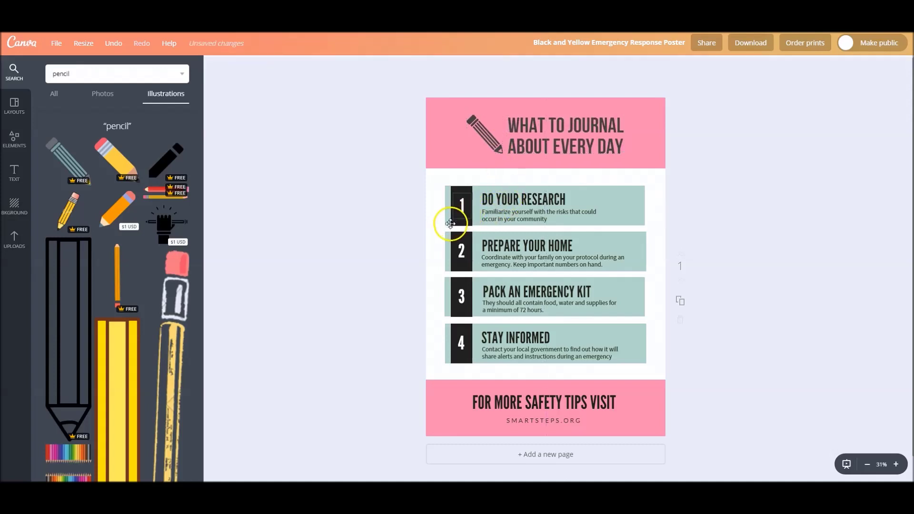
{"action": "left_click", "coordinate": [450, 225]}
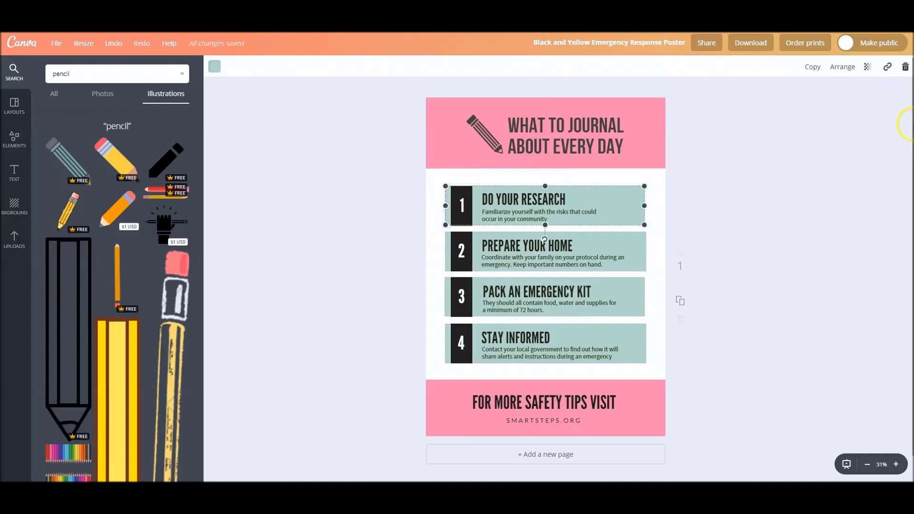
Make all four black number boxes coral
{"action": "left_click", "coordinate": [460, 199]}
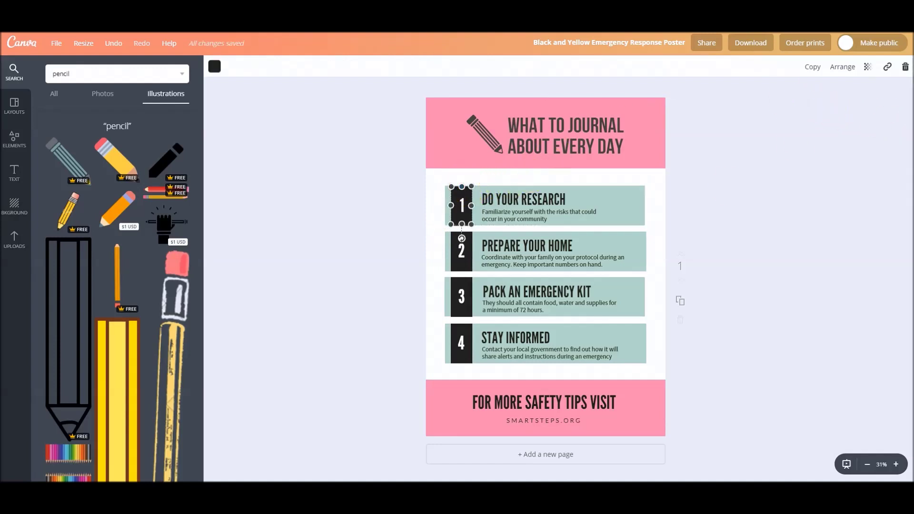
{"action": "key", "text": "Up"}
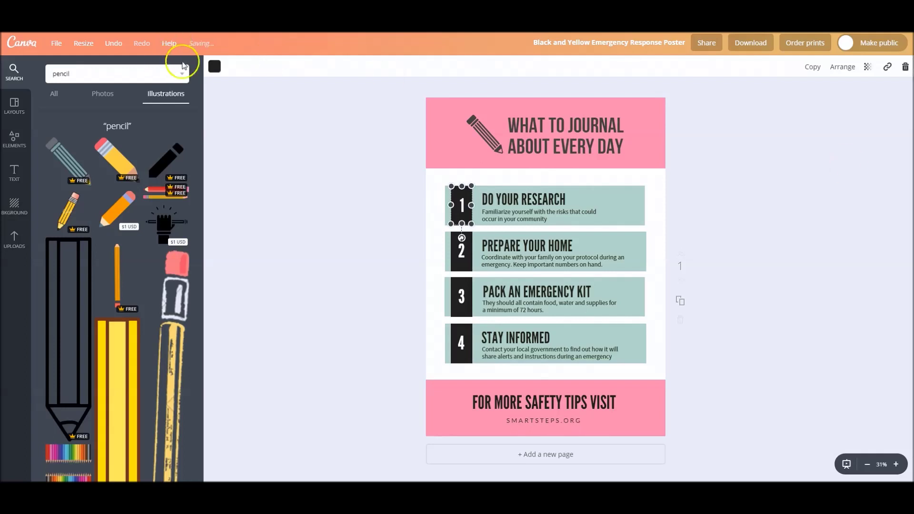
{"action": "left_click", "coordinate": [215, 67]}
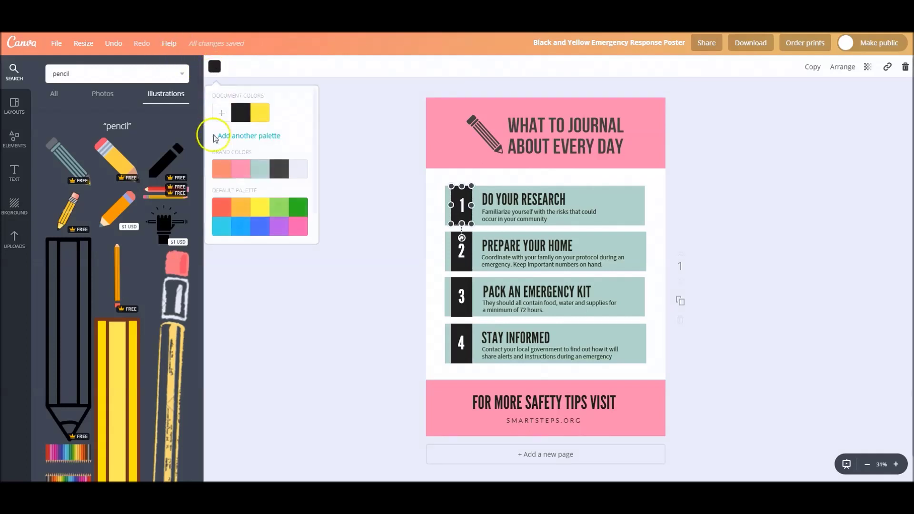
{"action": "left_click", "coordinate": [223, 173]}
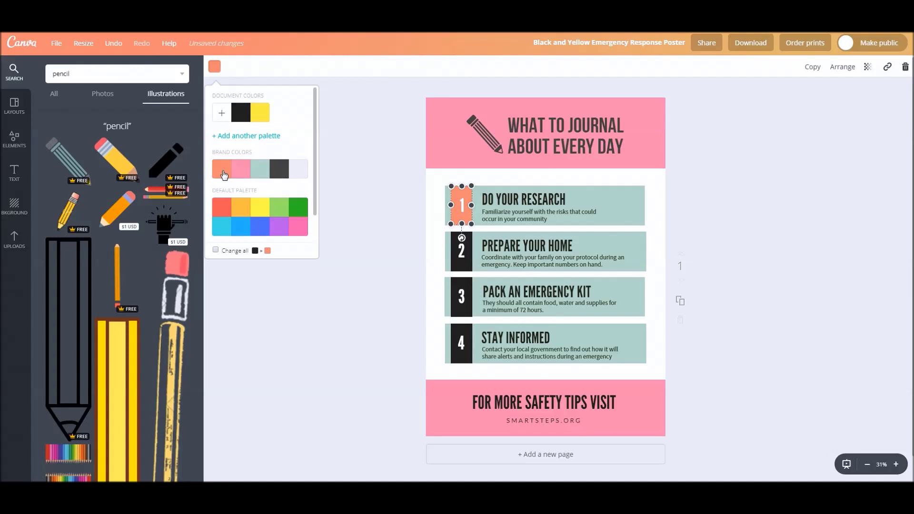
{"action": "left_click", "coordinate": [215, 251]}
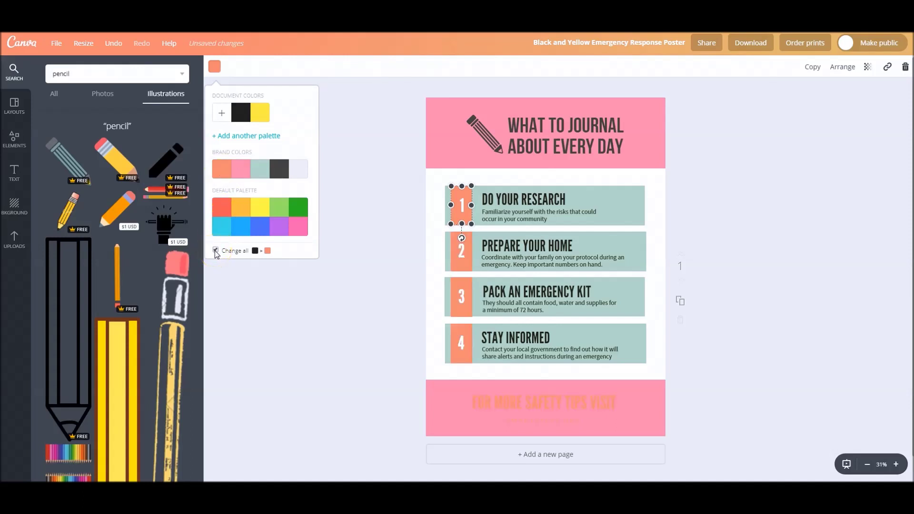
Return the footer heading and SMARTSTEPS.ORG text to dark grey
{"action": "left_click", "coordinate": [518, 402]}
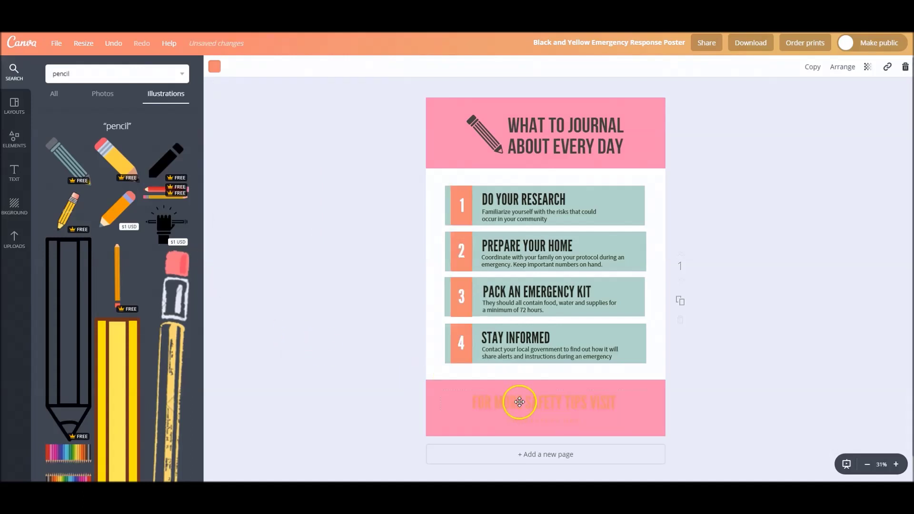
{"action": "left_click", "coordinate": [341, 67]}
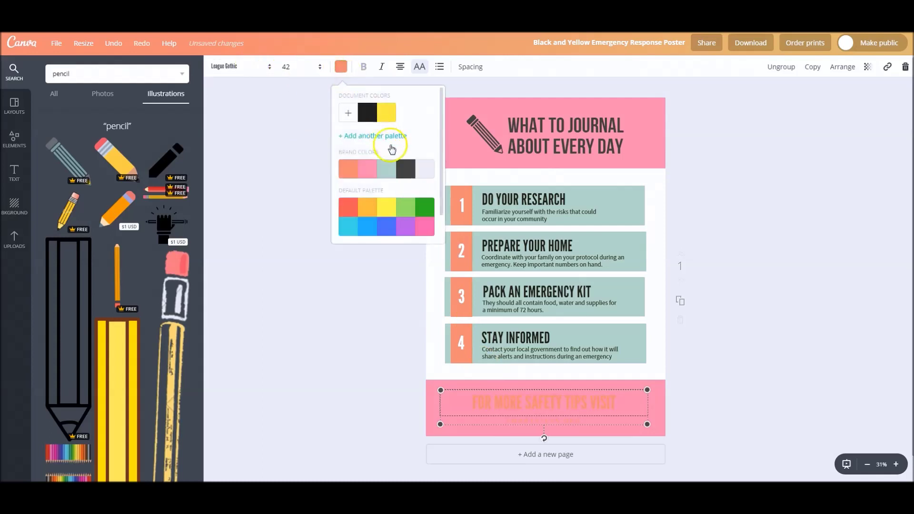
{"action": "left_click", "coordinate": [404, 183]}
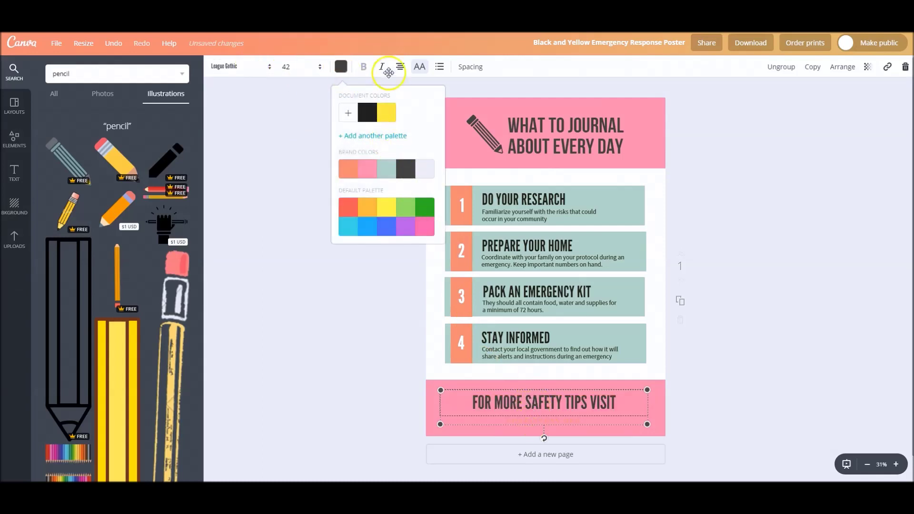
{"action": "left_click", "coordinate": [341, 66]}
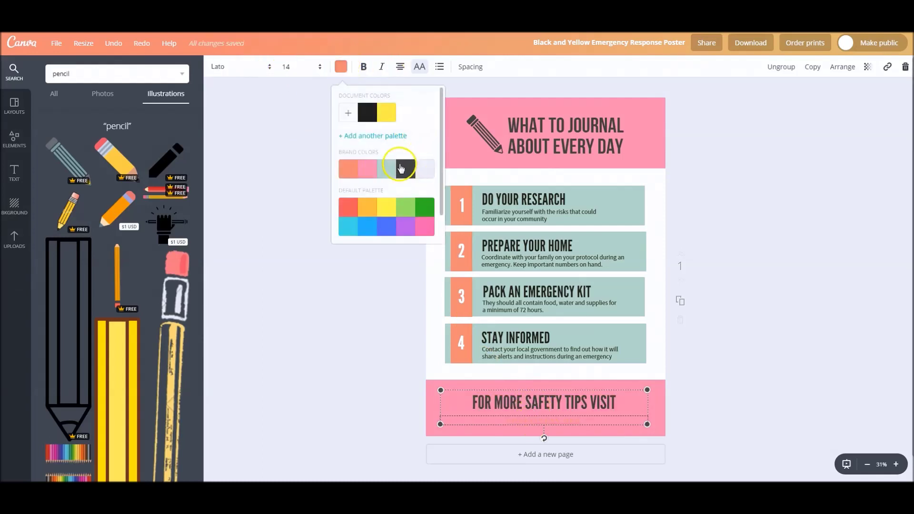
{"action": "left_click", "coordinate": [405, 168]}
{"action": "left_click", "coordinate": [324, 313]}
{"action": "left_click", "coordinate": [321, 307]}
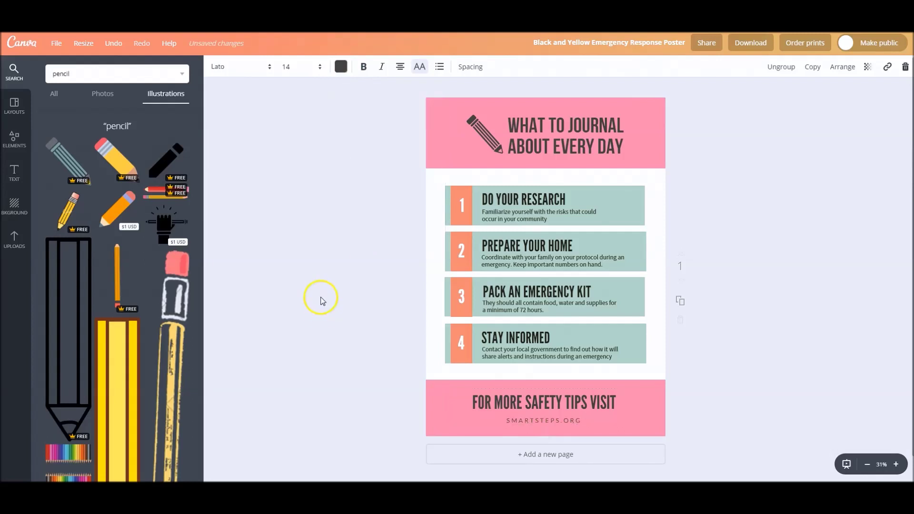
Set the first list heading to Bebas Neue Cyrillic and its description to Lato
{"action": "left_click", "coordinate": [511, 198]}
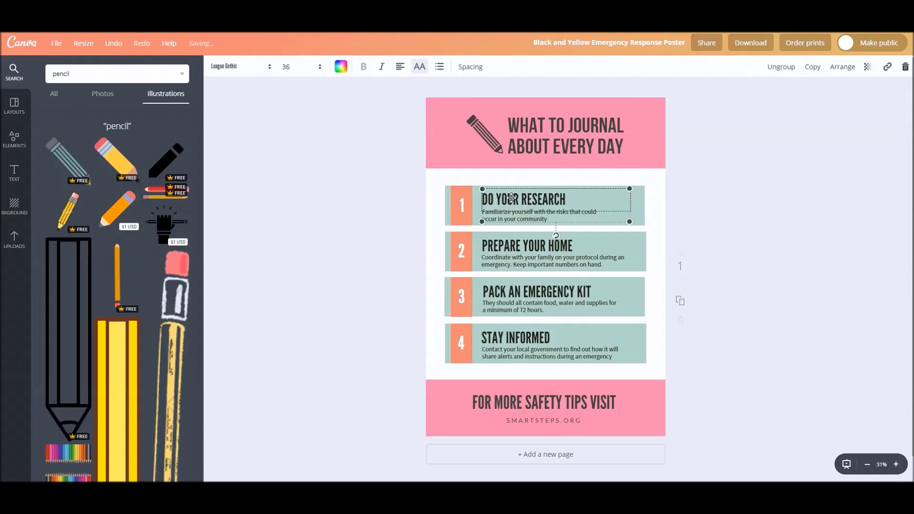
{"action": "double_click", "coordinate": [511, 197]}
{"action": "left_click", "coordinate": [236, 67]}
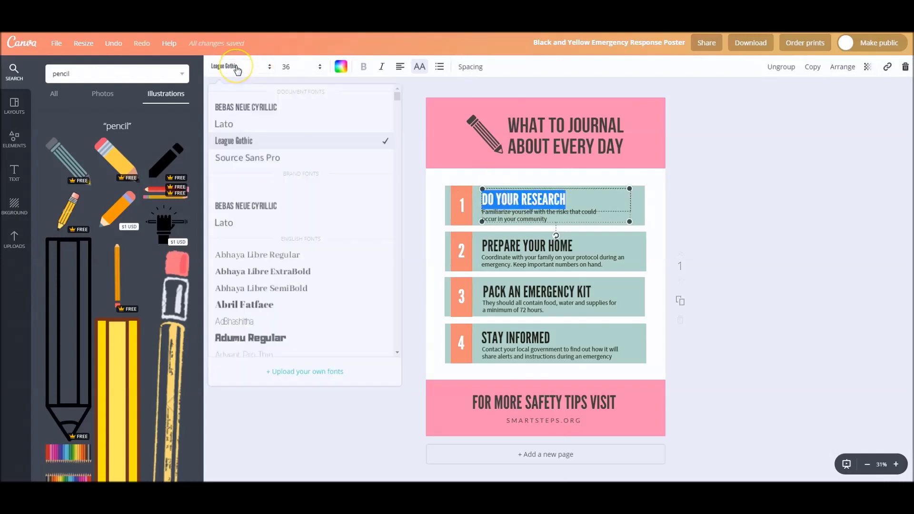
{"action": "left_click", "coordinate": [240, 206]}
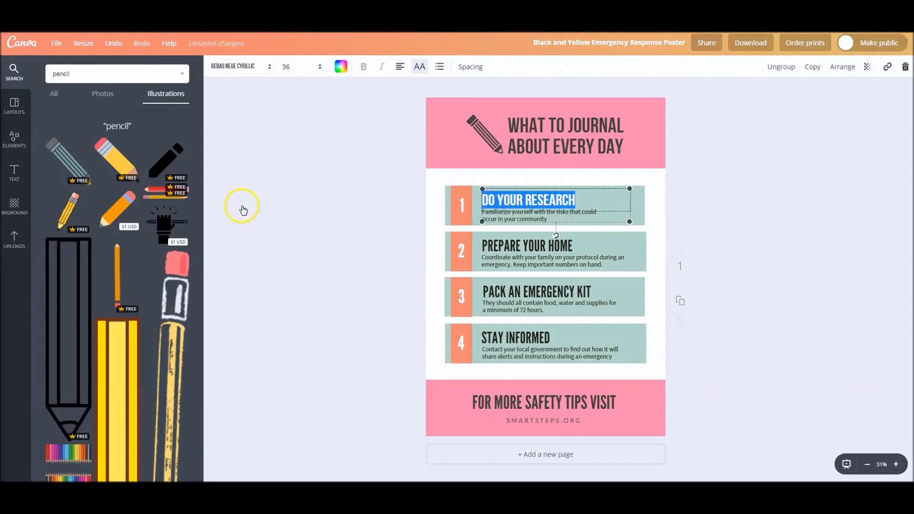
{"action": "left_click", "coordinate": [538, 213]}
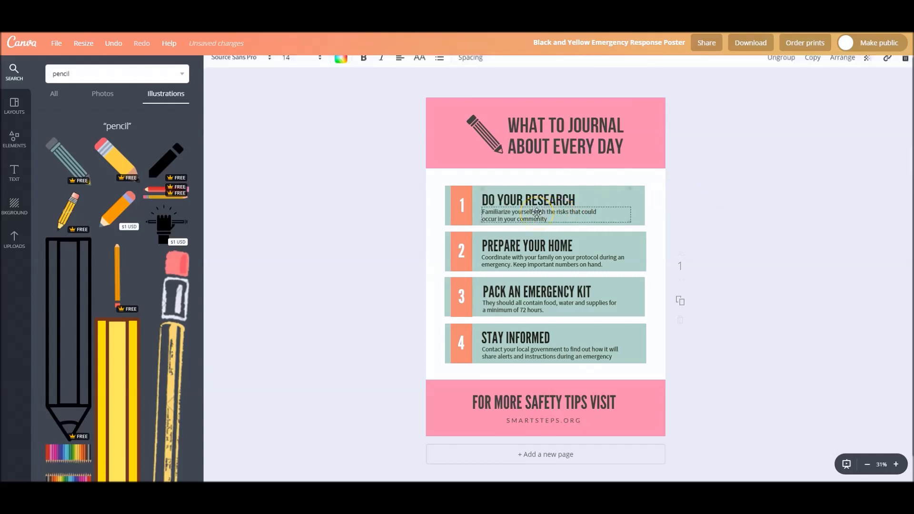
{"action": "left_click", "coordinate": [547, 219]}
{"action": "left_click", "coordinate": [545, 218]}
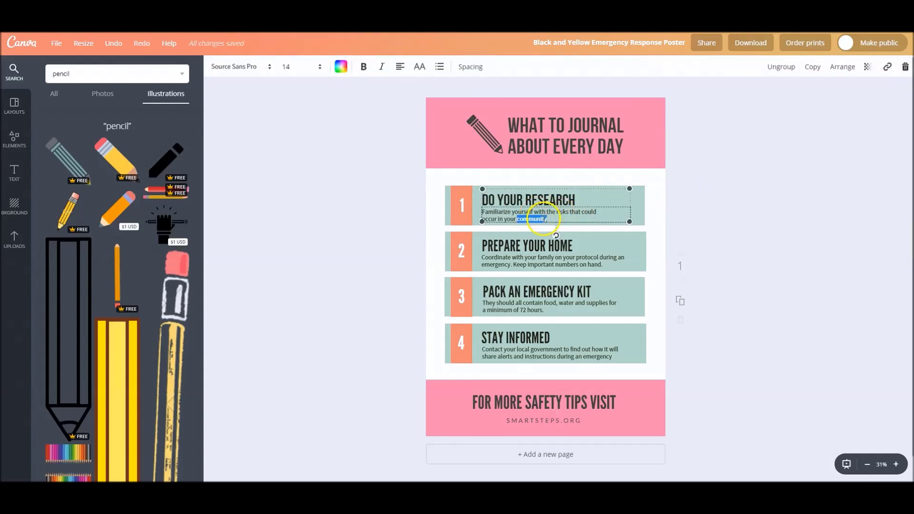
{"action": "left_click_drag", "start_coordinate": [549, 219], "coordinate": [482, 211]}
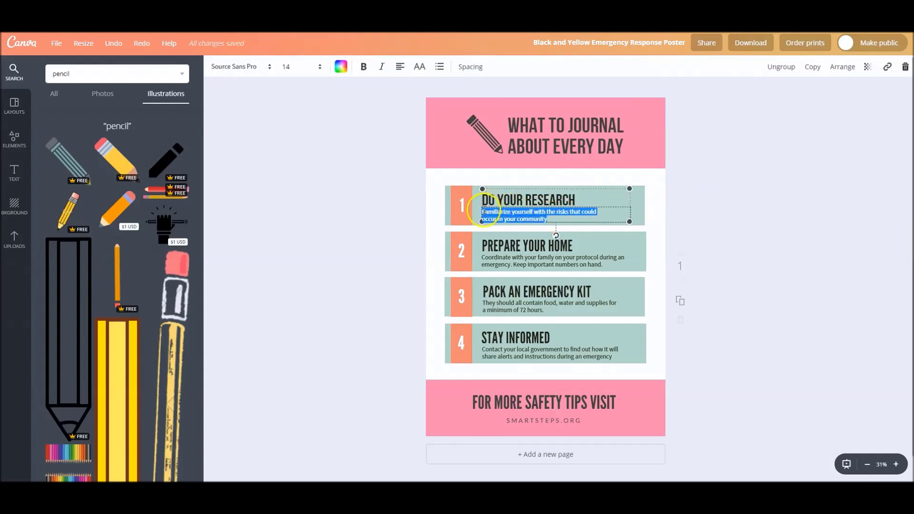
{"action": "left_click", "coordinate": [231, 71]}
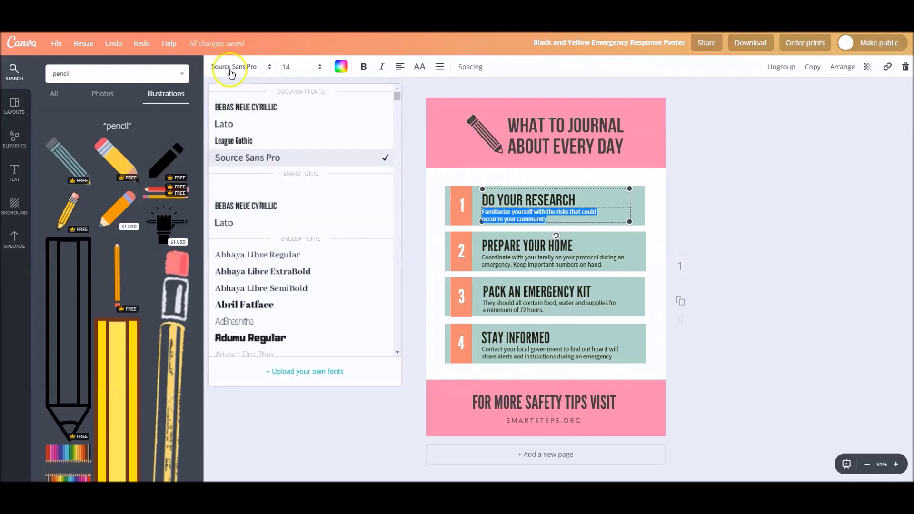
{"action": "left_click", "coordinate": [229, 222]}
Rename the first list heading from DO YOUR RESEARCH to 'GRATITUDE'
{"action": "left_click", "coordinate": [517, 201]}
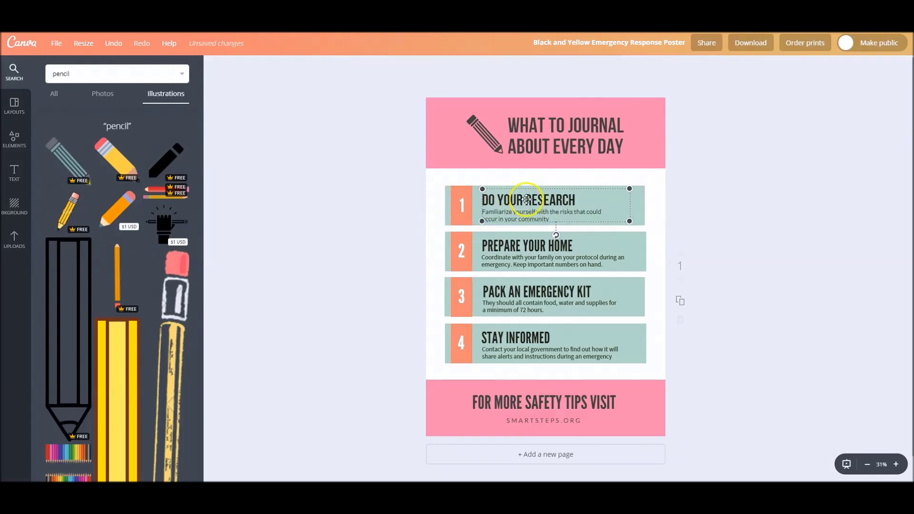
{"action": "double_click", "coordinate": [527, 201]}
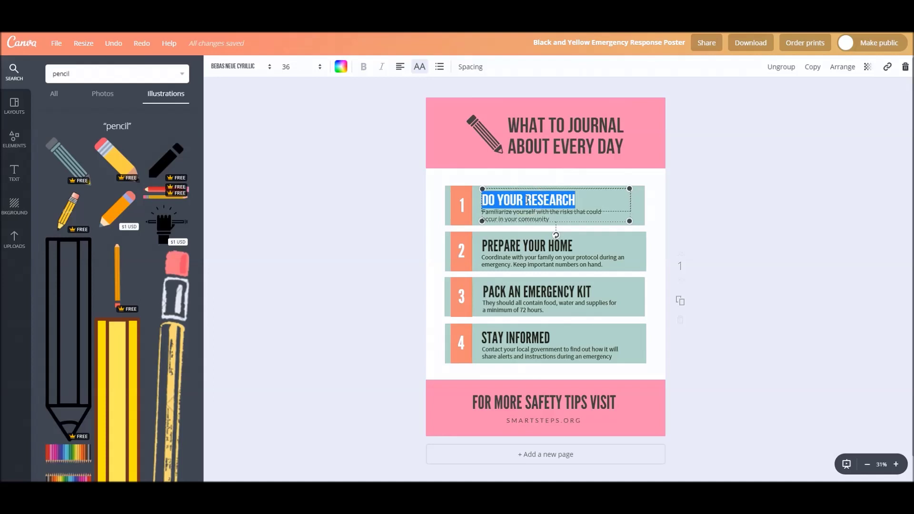
{"action": "type", "text": "GRATITUDE"}
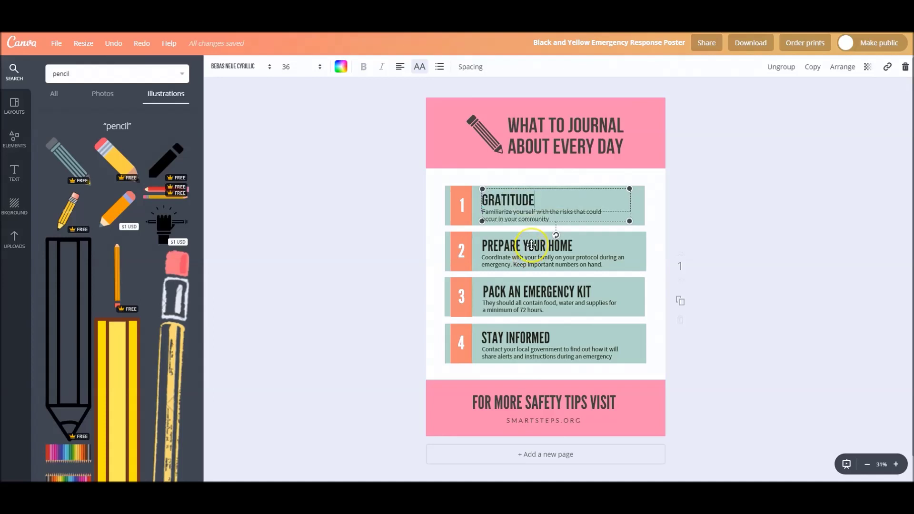
Set the PREPARE YOUR HOME heading to Bebas Neue Cyrillic and its description to Lato
{"action": "left_click", "coordinate": [532, 245]}
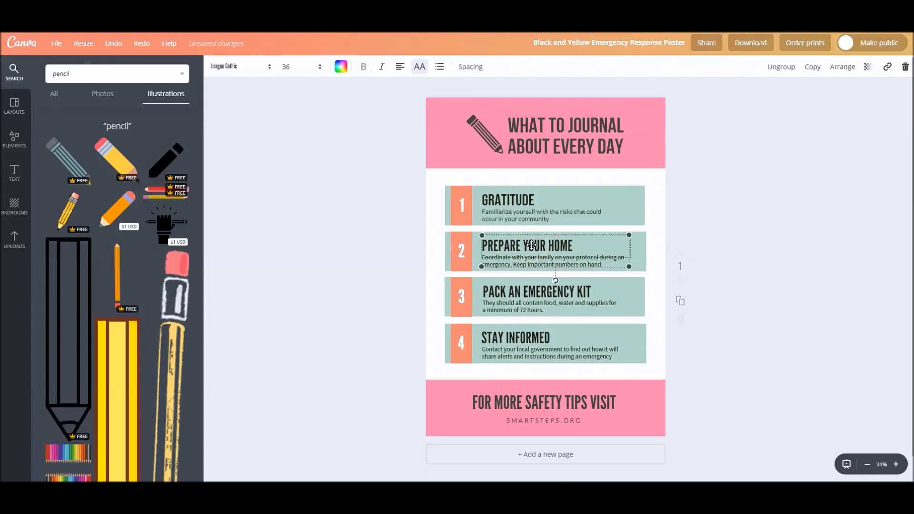
{"action": "double_click", "coordinate": [532, 246]}
{"action": "left_click", "coordinate": [221, 66]}
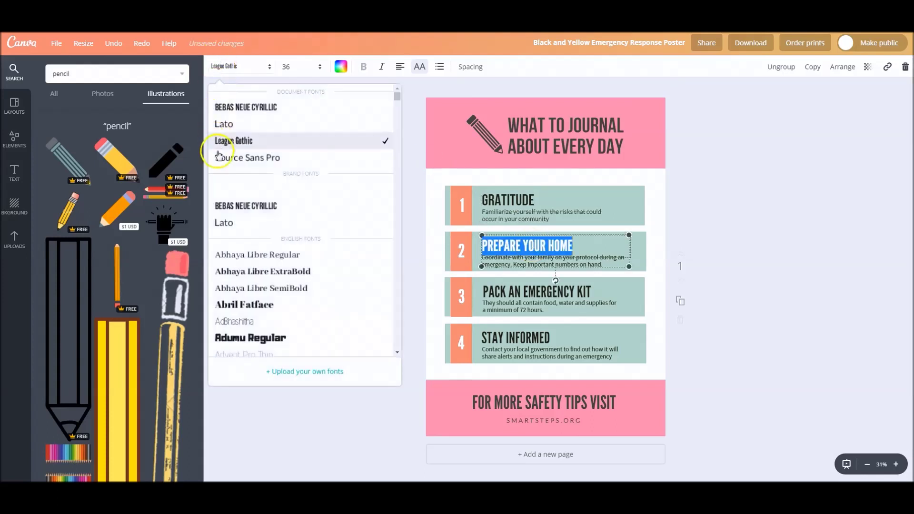
{"action": "left_click", "coordinate": [245, 205]}
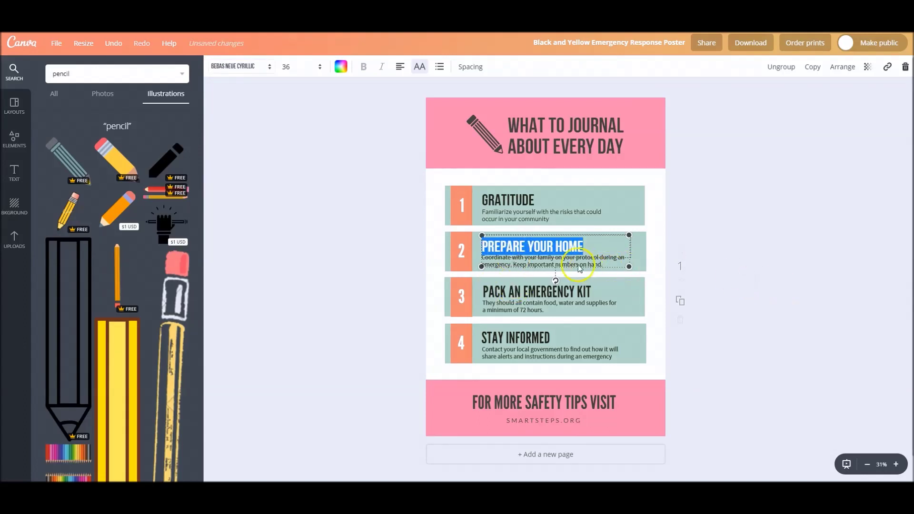
{"action": "left_click", "coordinate": [579, 269]}
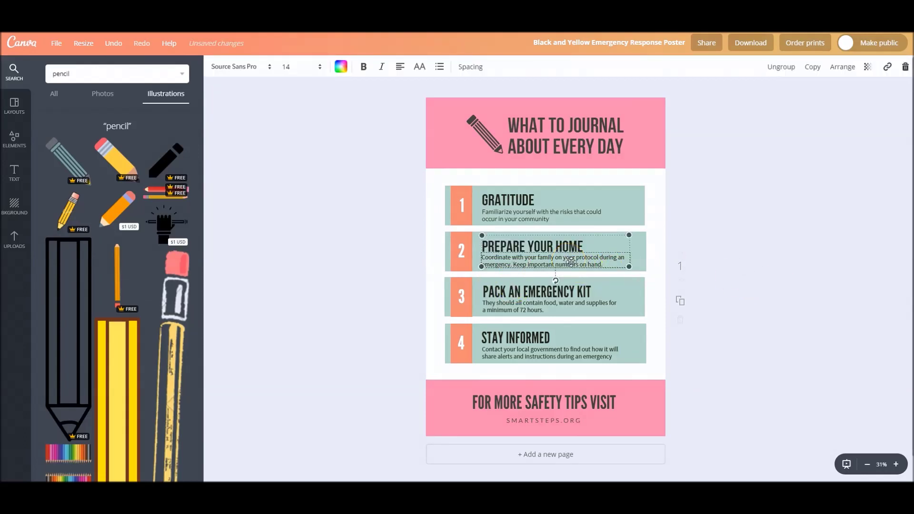
{"action": "double_click", "coordinate": [572, 261]}
{"action": "left_click", "coordinate": [229, 67]}
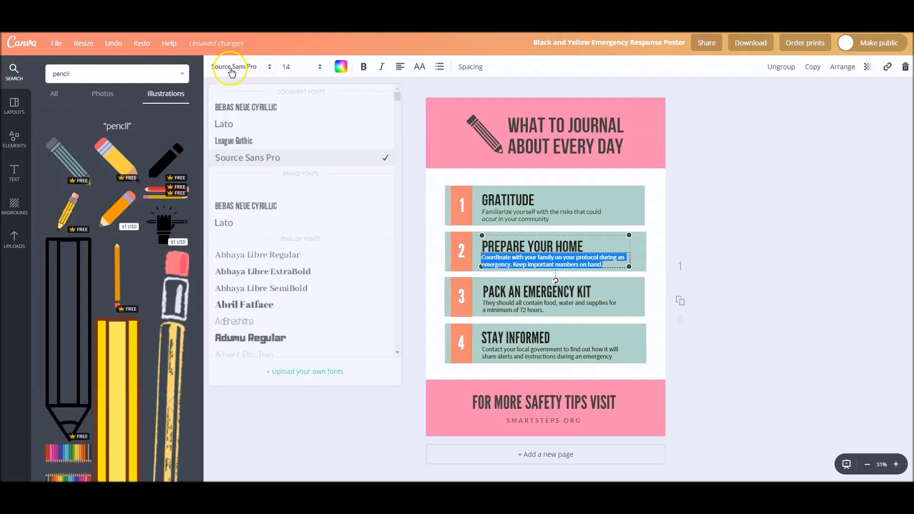
{"action": "left_click", "coordinate": [233, 221]}
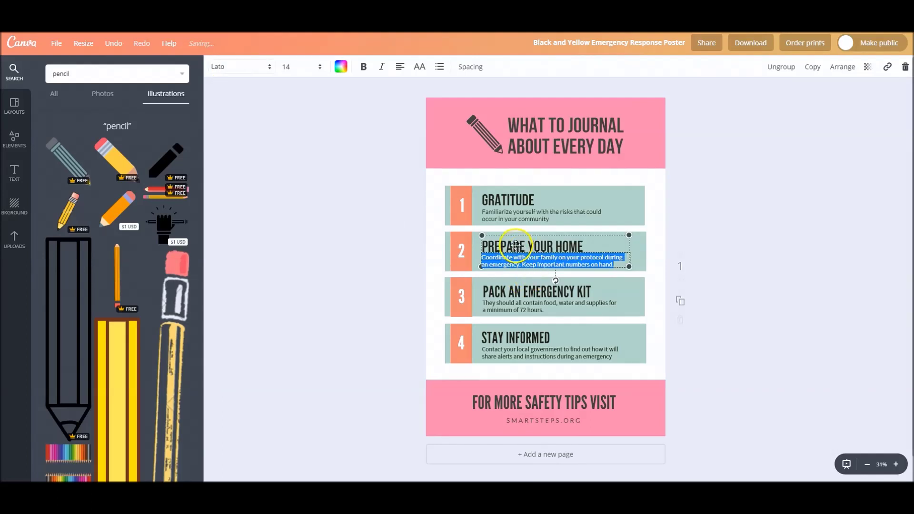
Replace the PREPARE YOUR HOME heading with 'MAKE A LIST'
{"action": "double_click", "coordinate": [516, 245]}
{"action": "left_click_drag", "start_coordinate": [585, 246], "coordinate": [466, 243]}
{"action": "key", "text": "BackSpace"}
{"action": "key", "text": "BackSpace"}
{"action": "key", "text": "BackSpace"}
{"action": "key", "text": "BackSpace"}
{"action": "key", "text": "BackSpace"}
{"action": "key", "text": "BackSpace"}
{"action": "key", "text": "BackSpace"}
{"action": "key", "text": "BackSpace"}
{"action": "key", "text": "BackSpace"}
{"action": "key", "text": "BackSpace"}
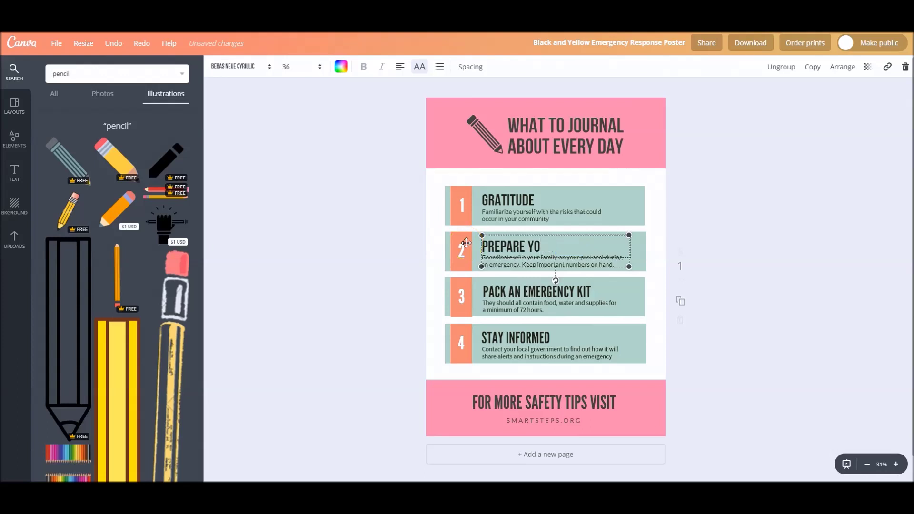
{"action": "key", "text": "BackSpace"}
{"action": "key", "text": "BackSpace"}
{"action": "key", "text": "BackSpace"}
{"action": "key", "text": "BackSpace"}
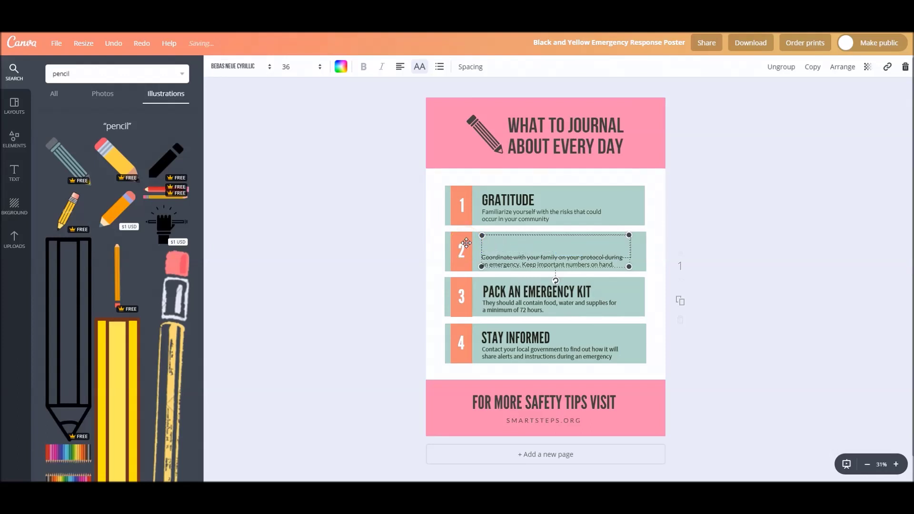
{"action": "type", "text": "MAKE A LIT"}
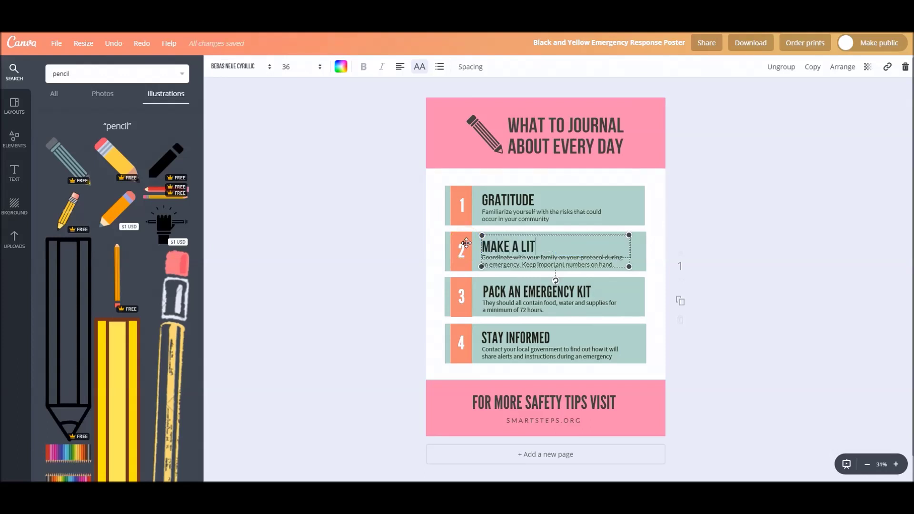
{"action": "key", "text": "BackSpace"}
{"action": "type", "text": "ST"}
Colour the MAKE A LIST description and the GRATITUDE heading dark grey
{"action": "left_click", "coordinate": [341, 67]}
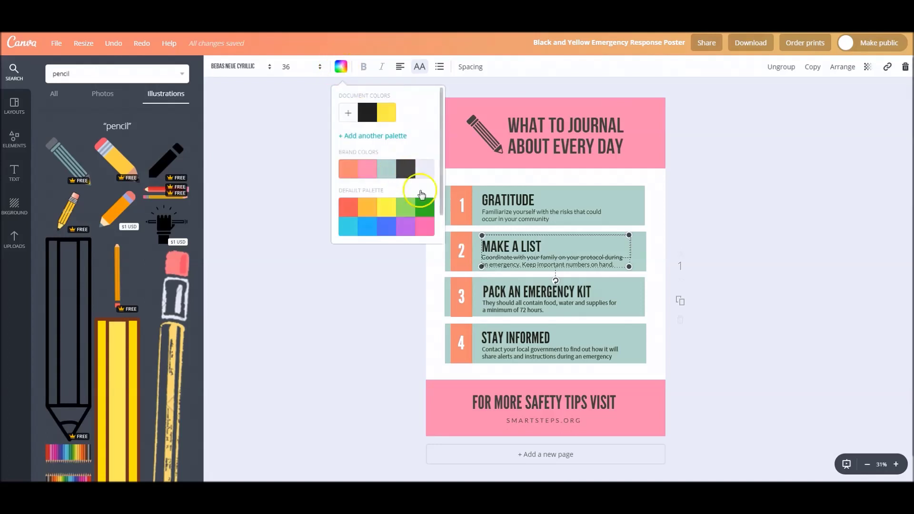
{"action": "left_click", "coordinate": [492, 257]}
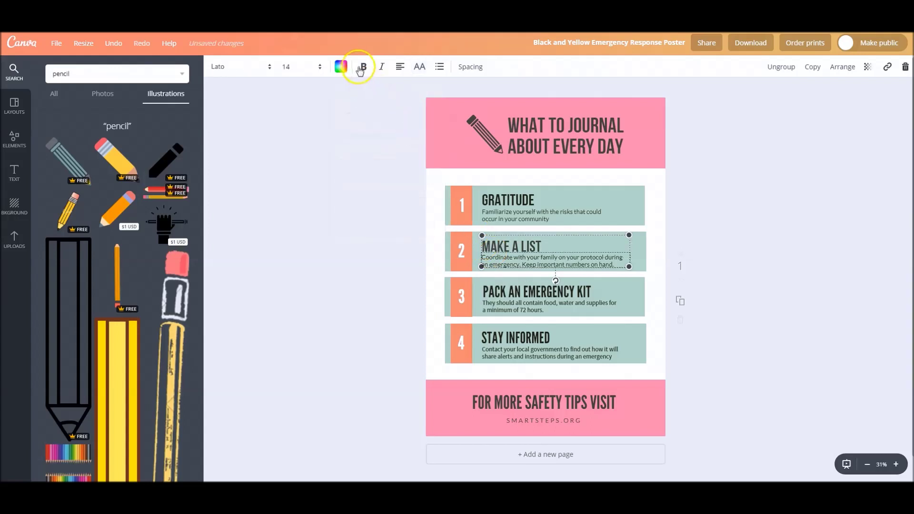
{"action": "left_click", "coordinate": [341, 66]}
{"action": "left_click", "coordinate": [406, 170]}
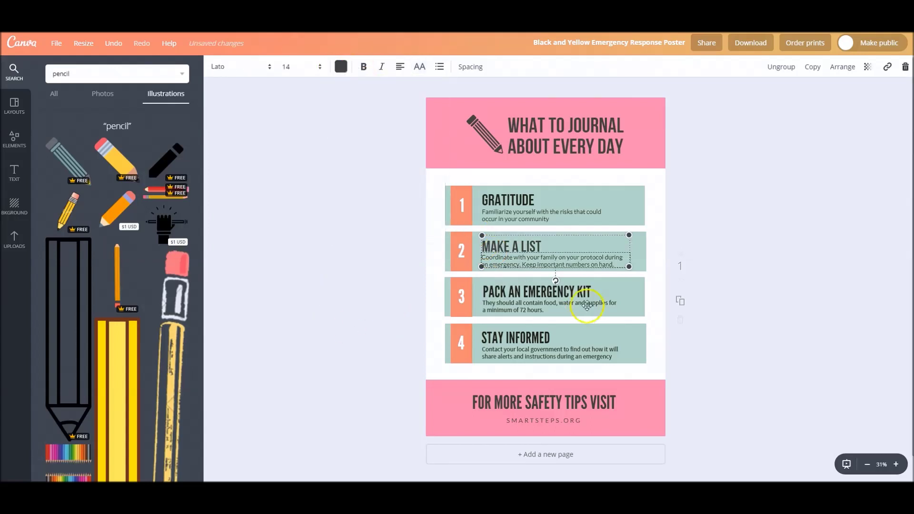
{"action": "left_click", "coordinate": [505, 199]}
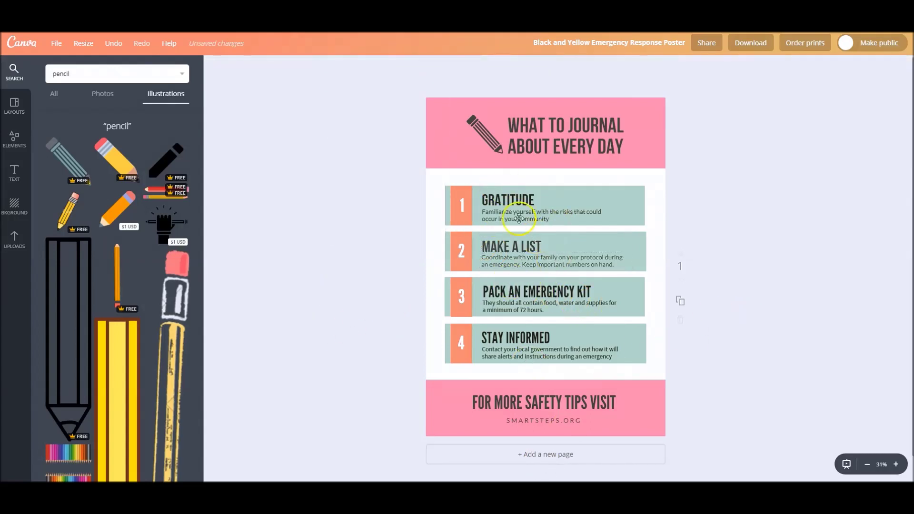
{"action": "left_click", "coordinate": [341, 62]}
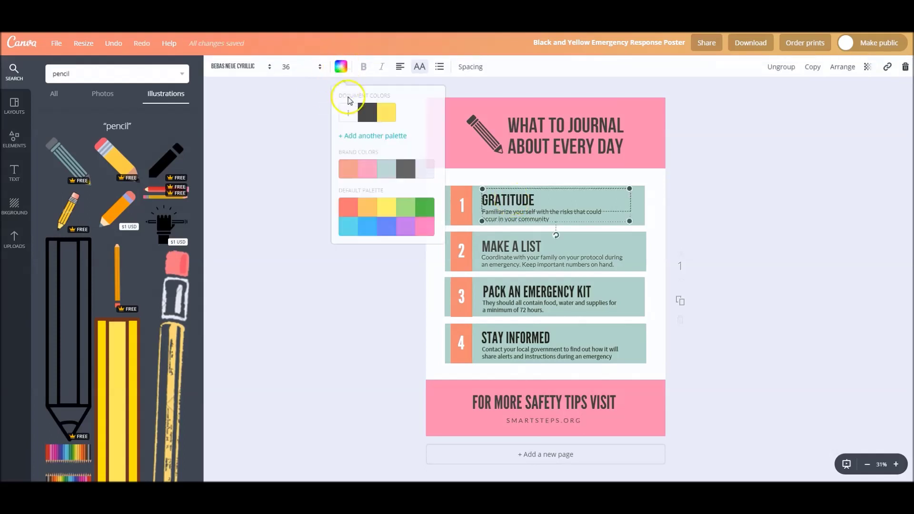
{"action": "left_click", "coordinate": [405, 169]}
{"action": "left_click", "coordinate": [377, 306]}
{"action": "left_click", "coordinate": [798, 316]}
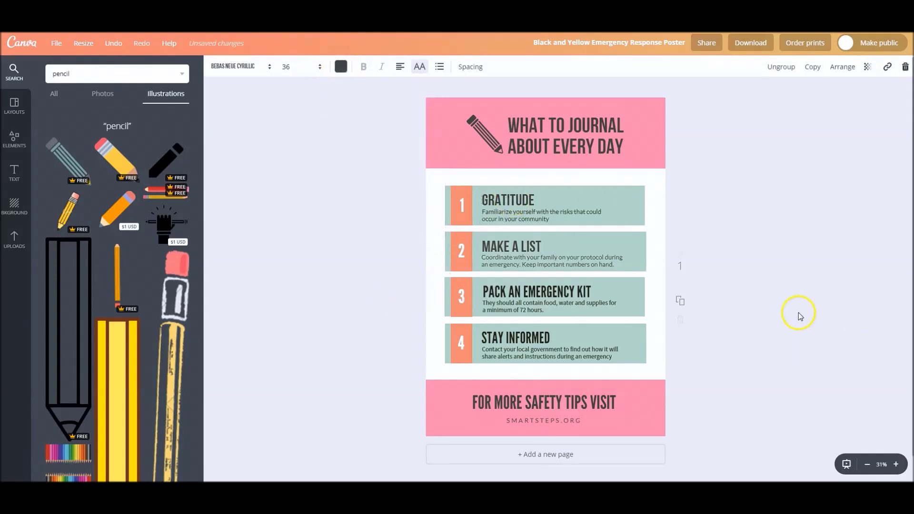
Give the footer line the script brand font, no uppercase, at size 28
{"action": "left_click", "coordinate": [542, 402]}
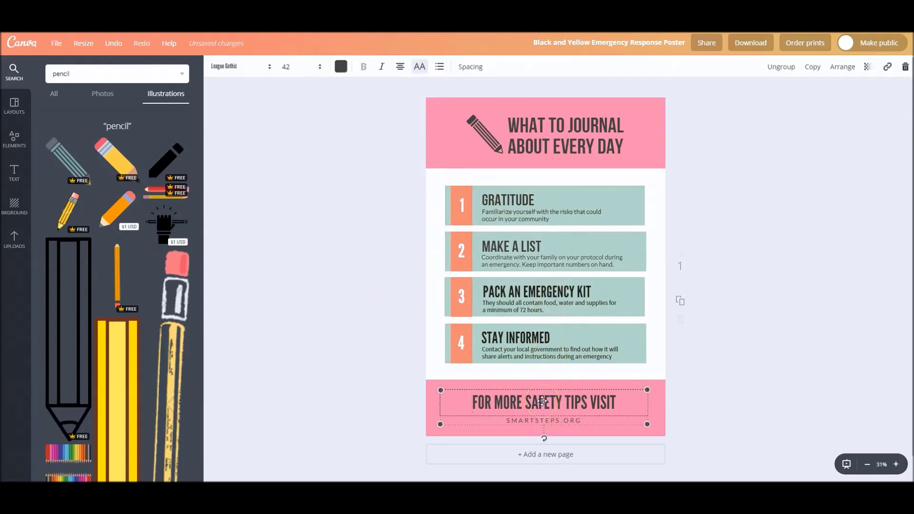
{"action": "left_click", "coordinate": [261, 70]}
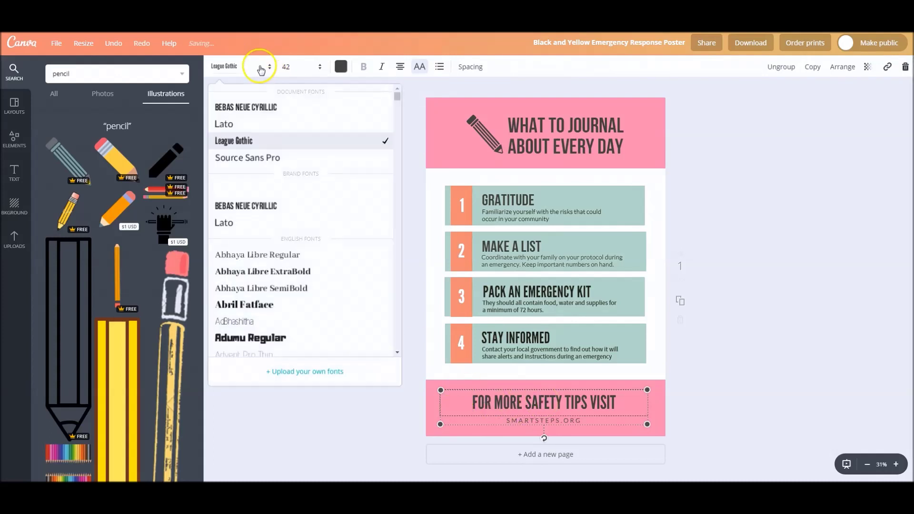
{"action": "left_click", "coordinate": [245, 189]}
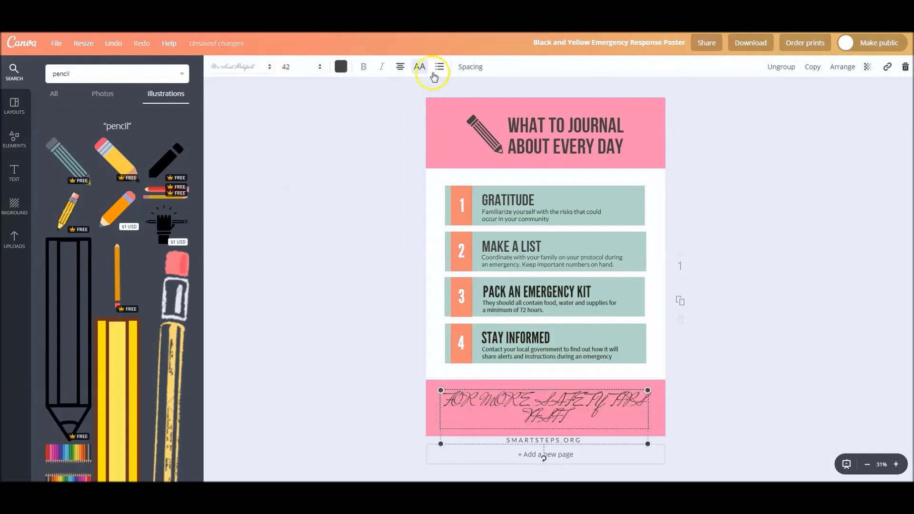
{"action": "left_click", "coordinate": [419, 67]}
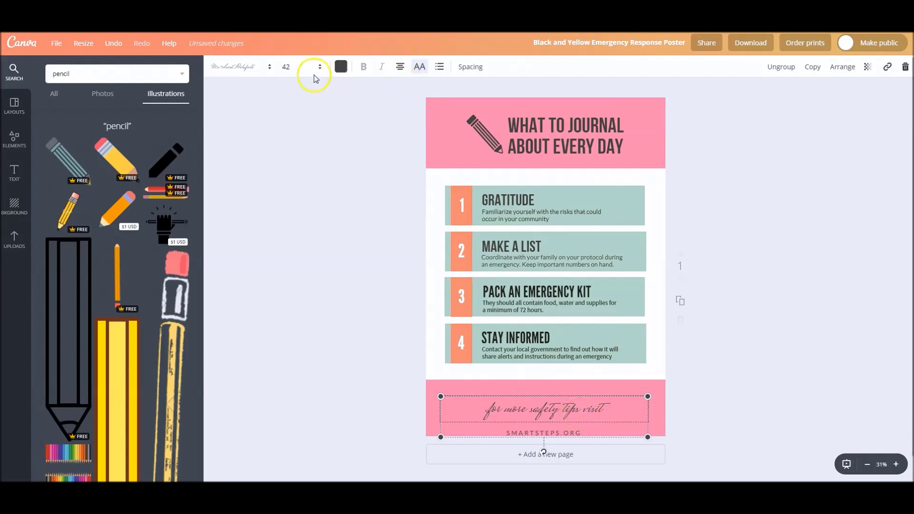
{"action": "left_click", "coordinate": [298, 68]}
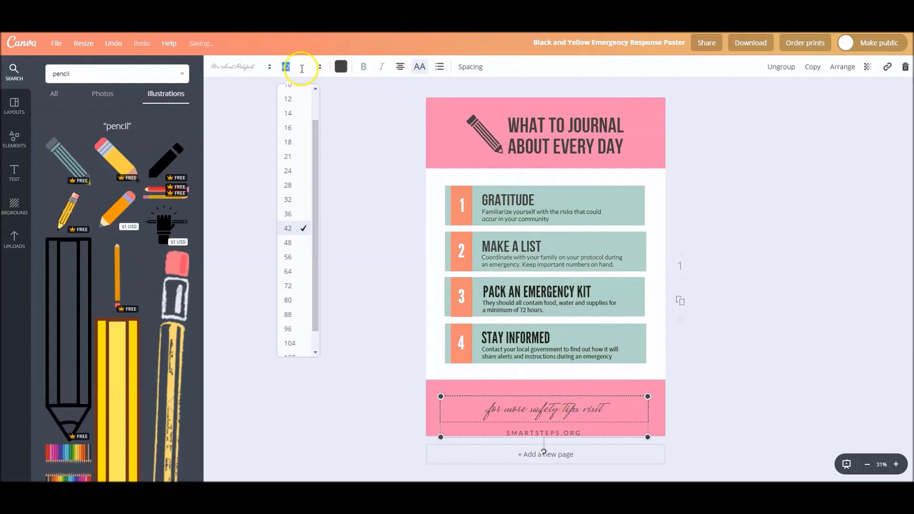
{"action": "left_click", "coordinate": [291, 185]}
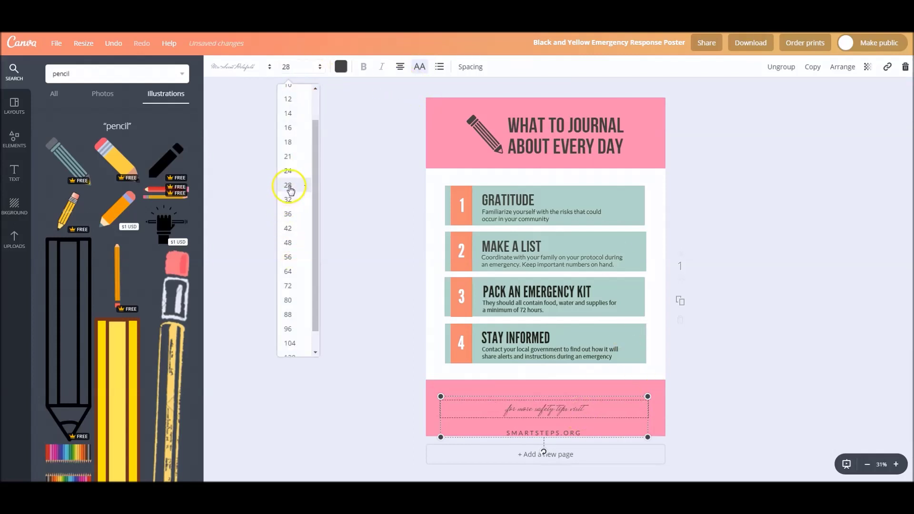
Retype the footer line as 'for more journal prompts visit:'
{"action": "triple_click", "coordinate": [555, 411]}
{"action": "type", "text": "for more fu"}
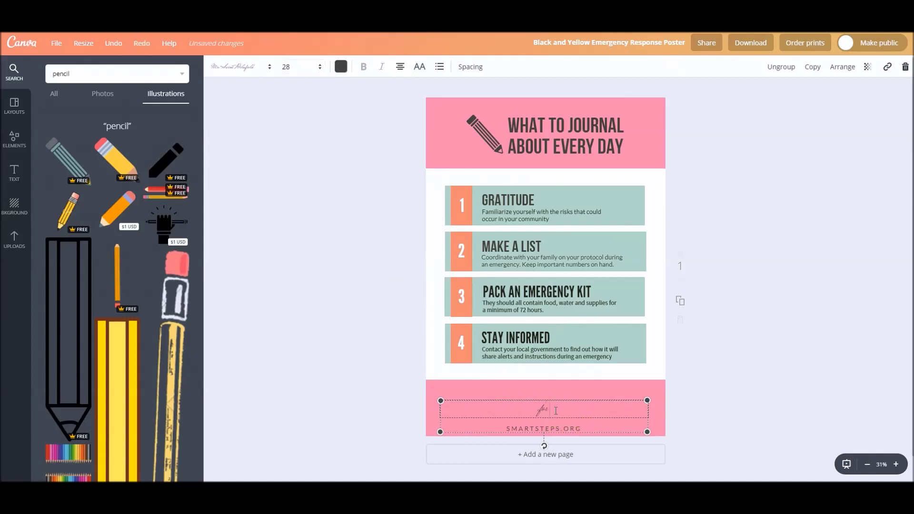
{"action": "key", "text": "BackSpace"}
{"action": "key", "text": "BackSpace"}
{"action": "key", "text": "BackSpace"}
{"action": "type", "text": "journal prompts visit:"}
Style the SMARTSTEPS.ORG address in bold 12-point brand Lato with wide letter spacing
{"action": "left_click", "coordinate": [573, 438]}
{"action": "double_click", "coordinate": [558, 429]}
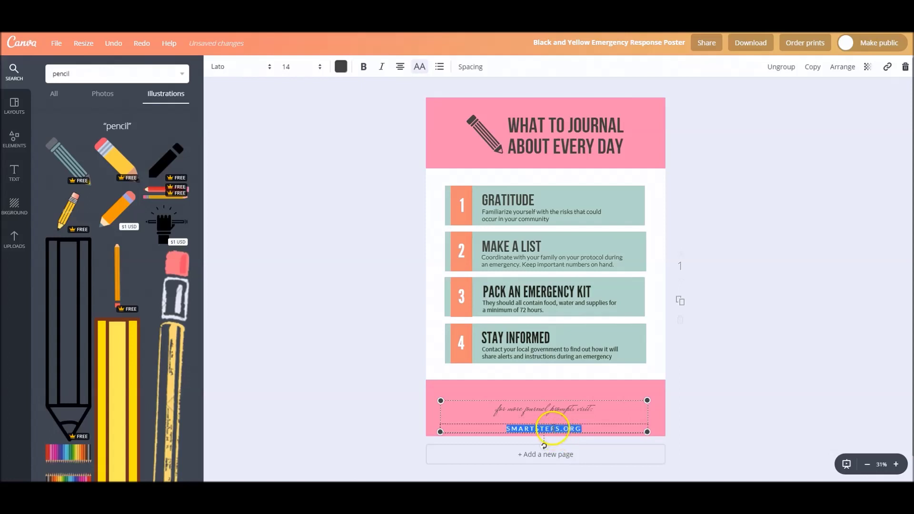
{"action": "left_click", "coordinate": [260, 67]}
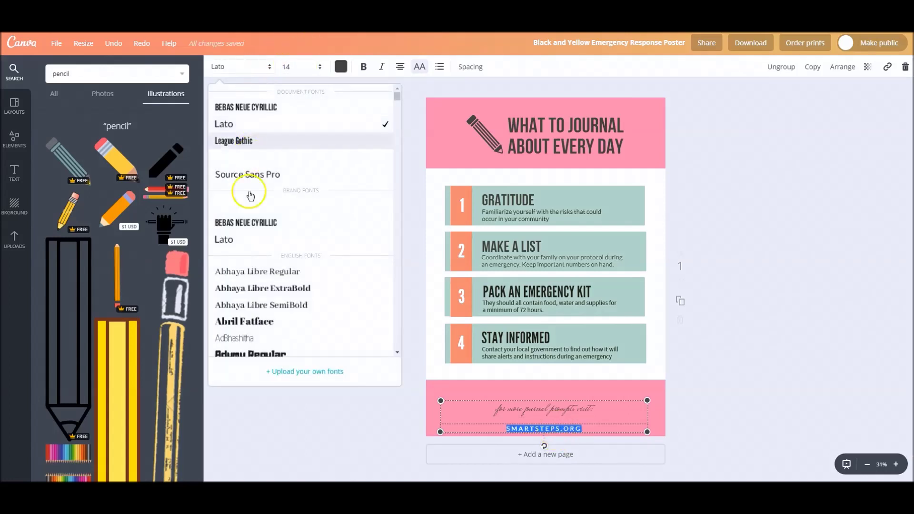
{"action": "left_click", "coordinate": [249, 246]}
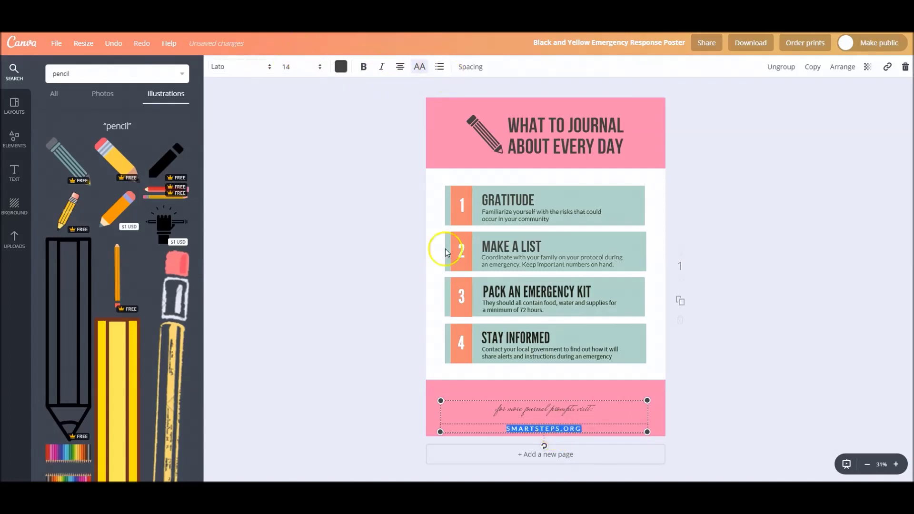
{"action": "left_click", "coordinate": [478, 66]}
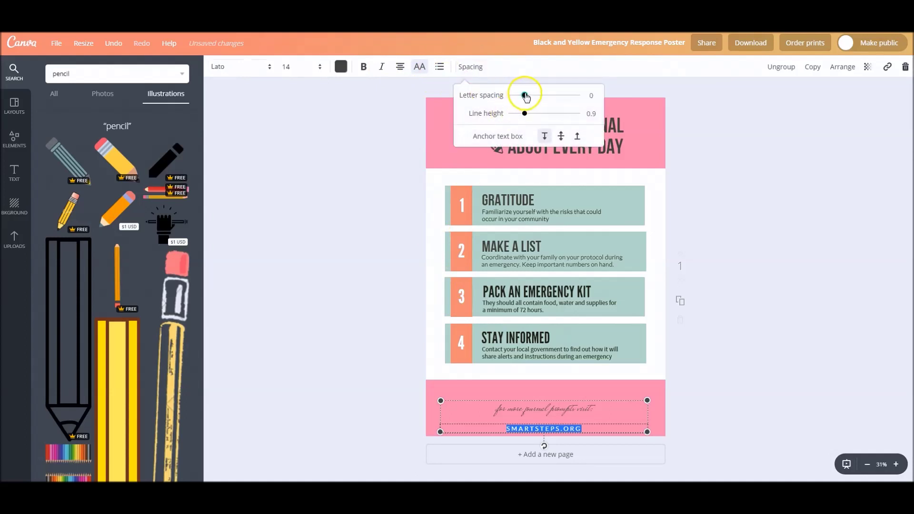
{"action": "left_click_drag", "start_coordinate": [524, 95], "coordinate": [573, 96]}
{"action": "left_click", "coordinate": [363, 67]}
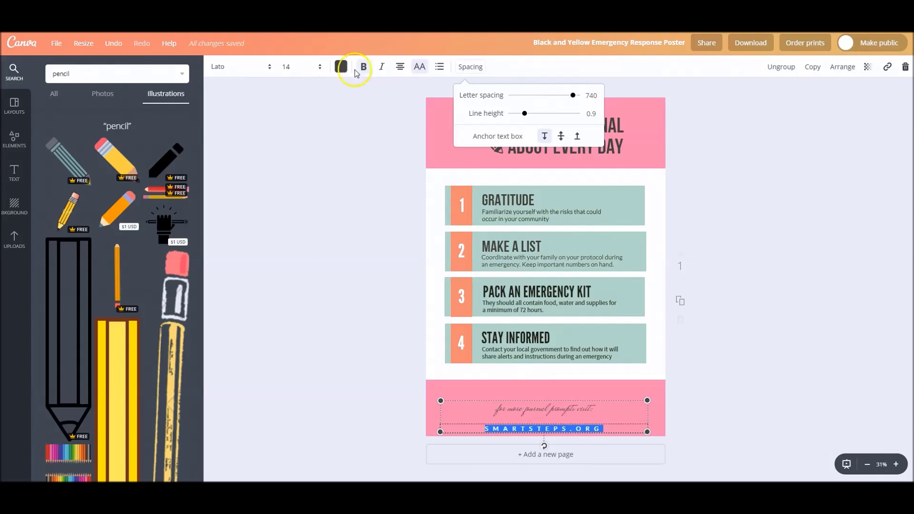
{"action": "left_click", "coordinate": [297, 71]}
{"action": "left_click", "coordinate": [300, 135]}
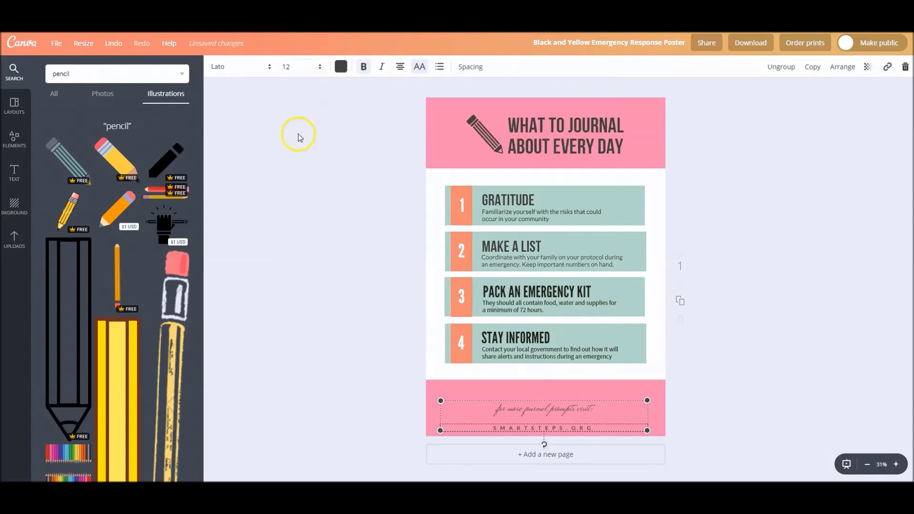
{"action": "left_click_drag", "start_coordinate": [595, 428], "coordinate": [495, 427]}
{"action": "type", "text": "www.website"}
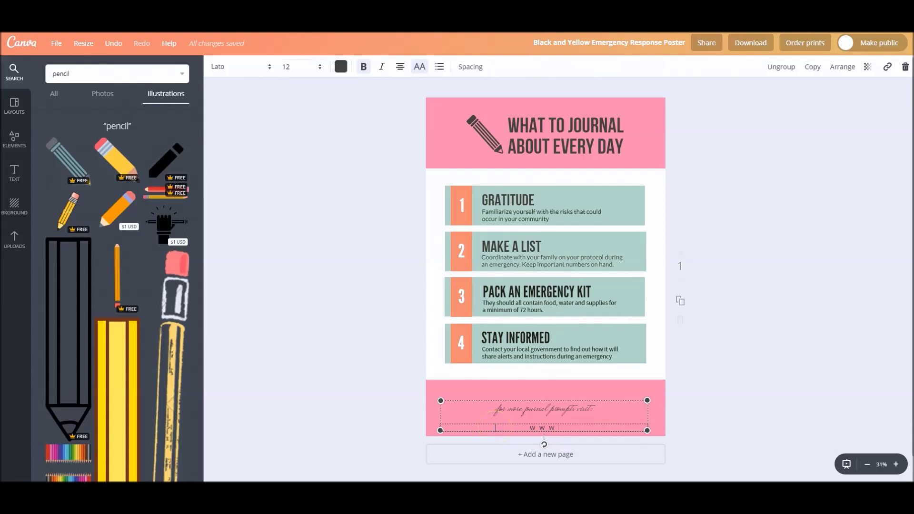
{"action": "type", "text": "name.com"}
{"action": "left_click", "coordinate": [732, 341]}
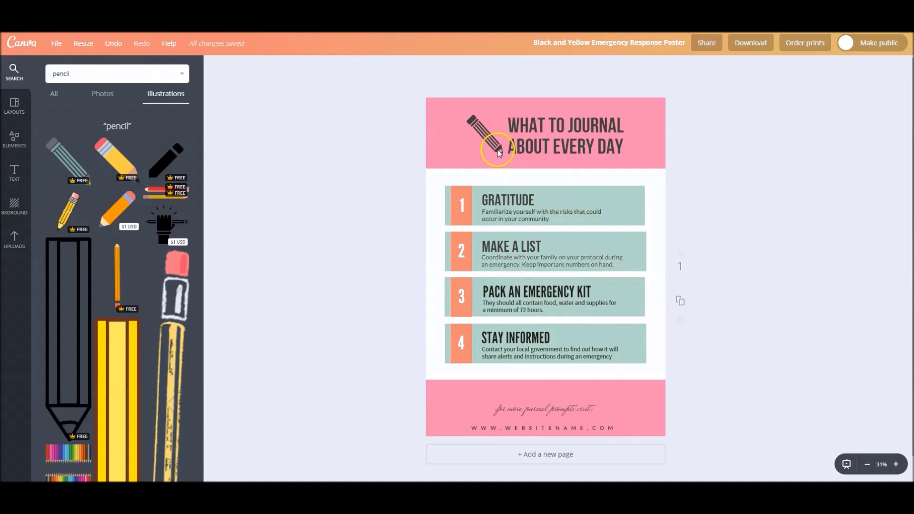
Move the pencil graphic further left in the pink header
{"action": "left_click_drag", "start_coordinate": [492, 132], "coordinate": [470, 134]}
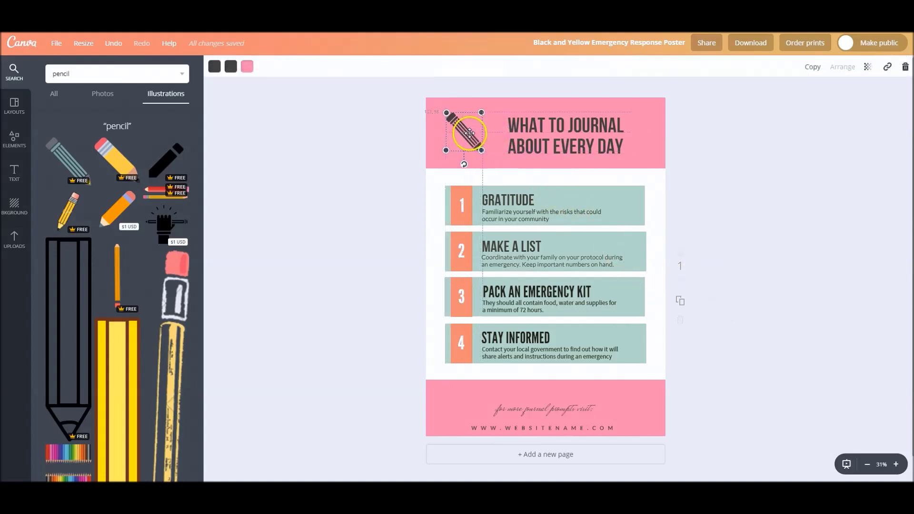
{"action": "left_click", "coordinate": [548, 141]}
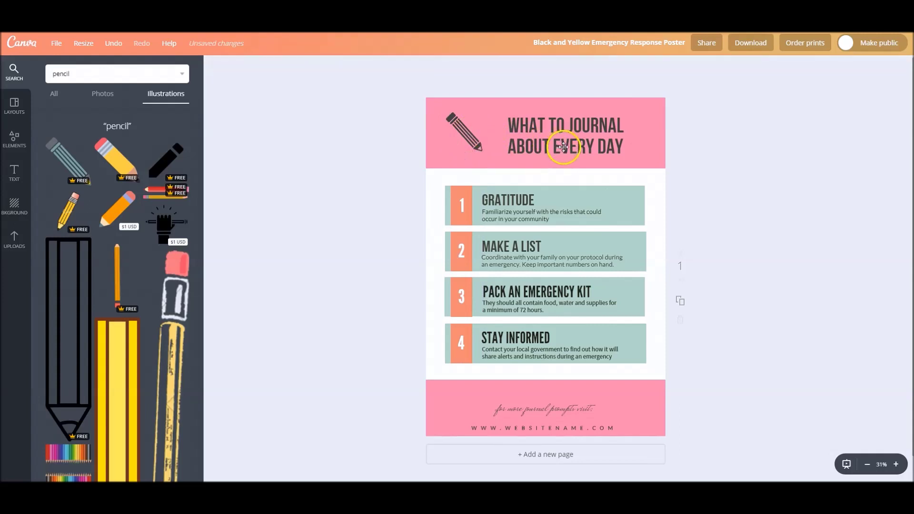
{"action": "left_click", "coordinate": [813, 234]}
Stretch the white content panel up into the header and down toward the footer
{"action": "left_click", "coordinate": [548, 173]}
{"action": "left_click_drag", "start_coordinate": [544, 168], "coordinate": [544, 158]}
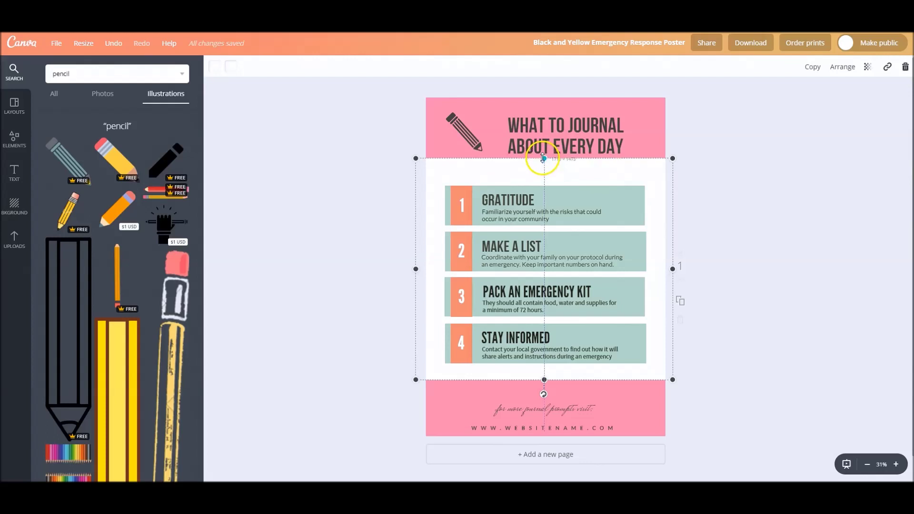
{"action": "left_click_drag", "start_coordinate": [544, 379], "coordinate": [544, 399]}
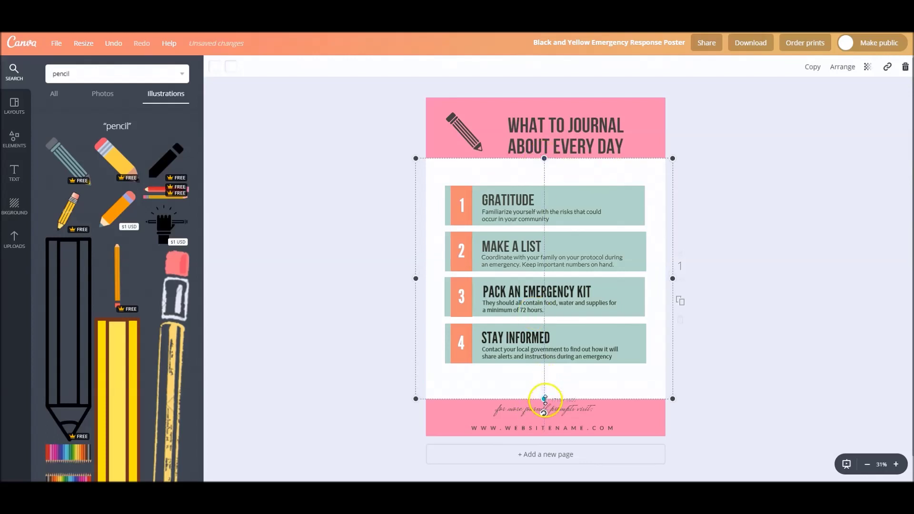
{"action": "left_click", "coordinate": [374, 321]}
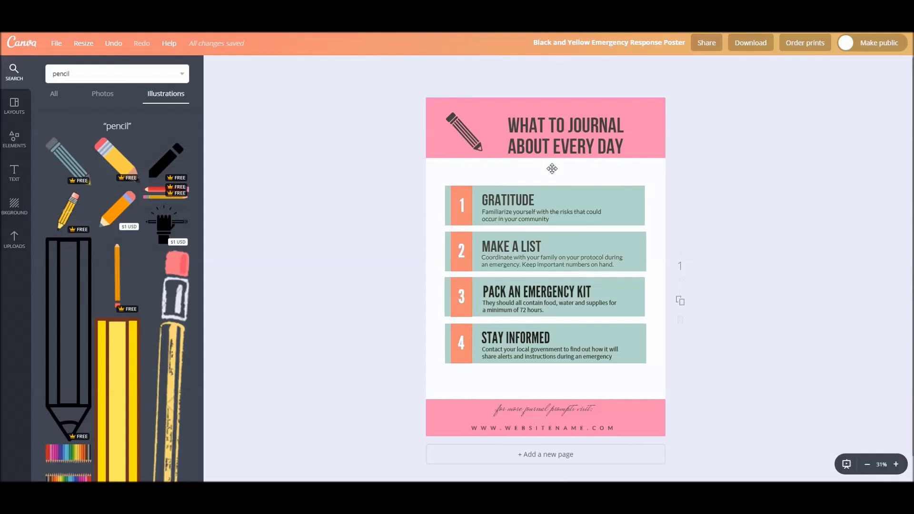
{"action": "left_click", "coordinate": [550, 173]}
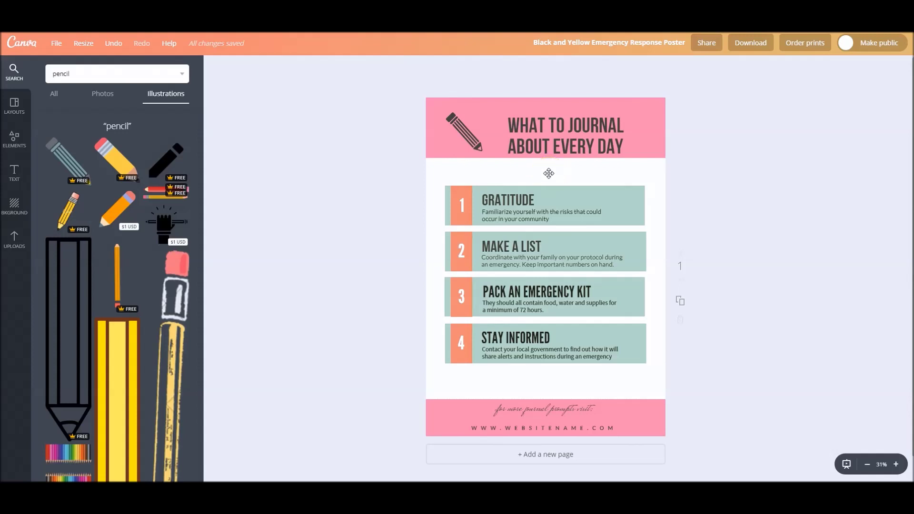